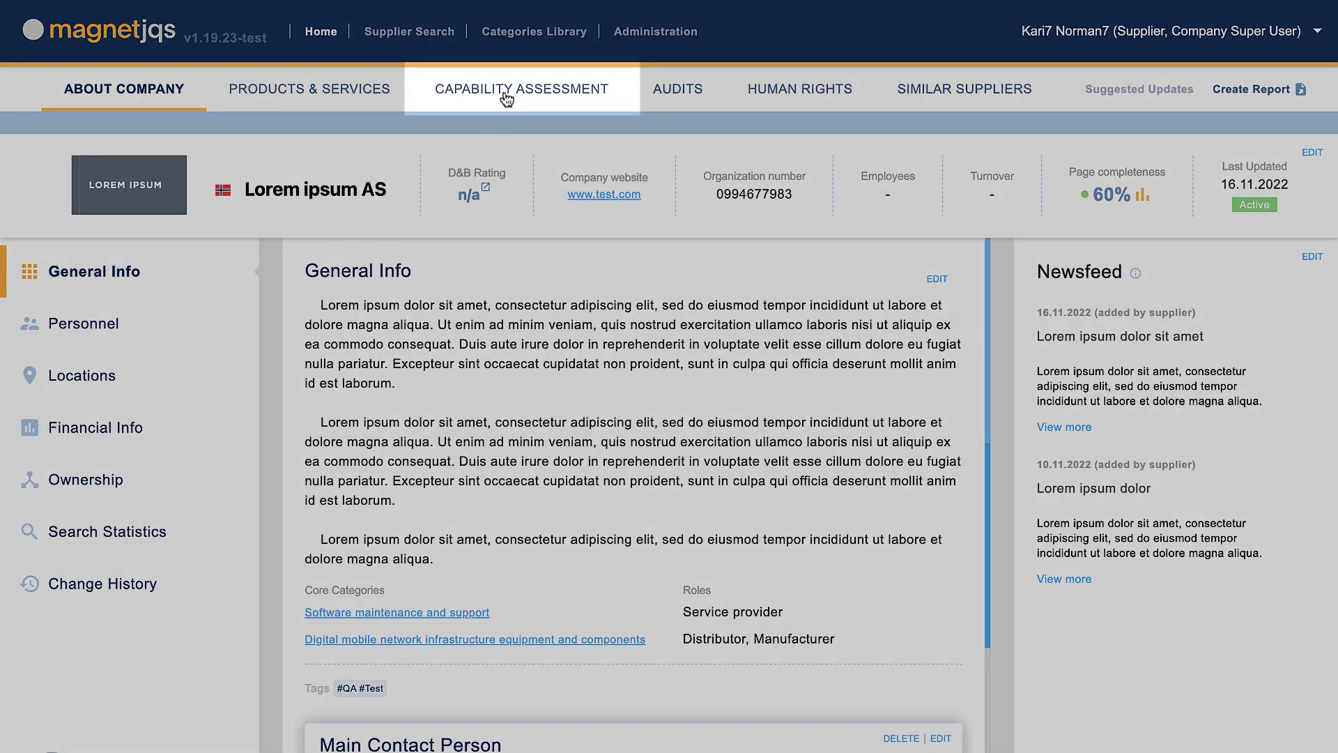
Step: Go to Capability Assessment and open Human Rights section 1, Child labour and young workers
left_click(506, 98)
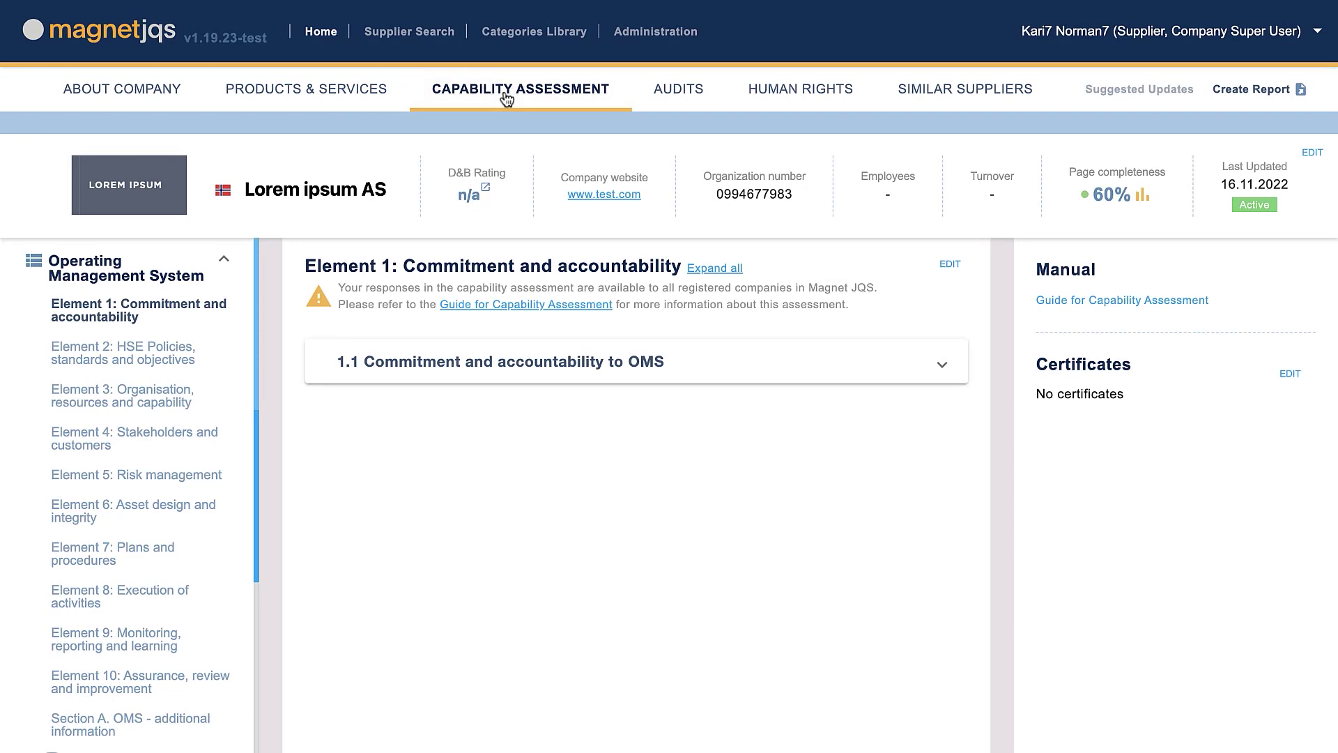
left_click(224, 267)
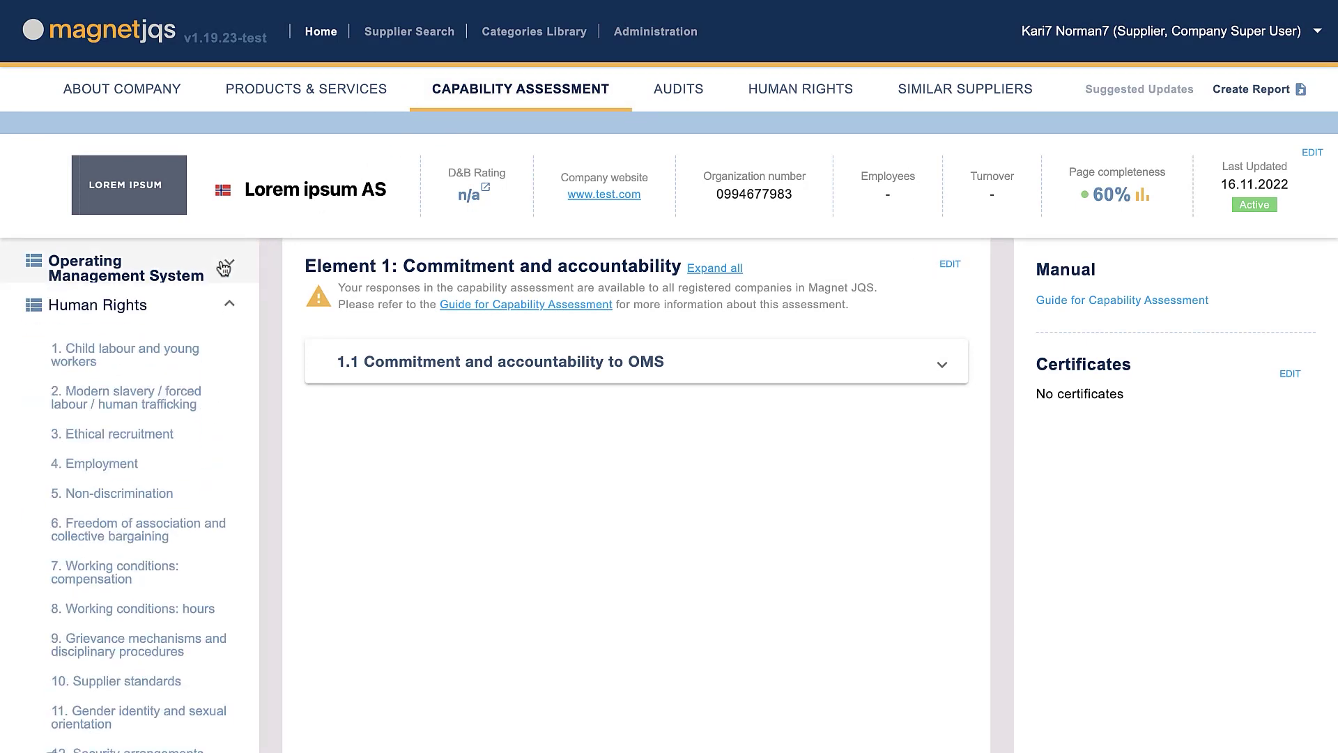
left_click(166, 307)
left_click(159, 311)
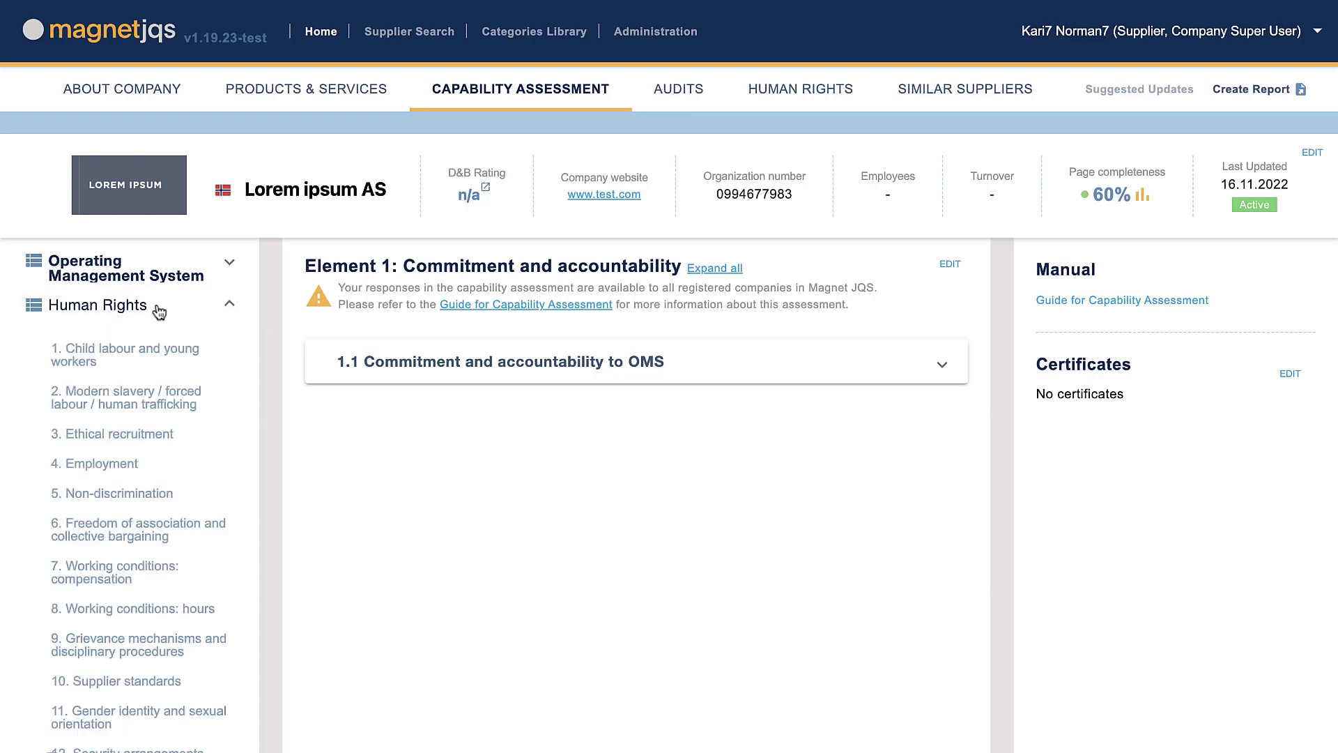
left_click(146, 351)
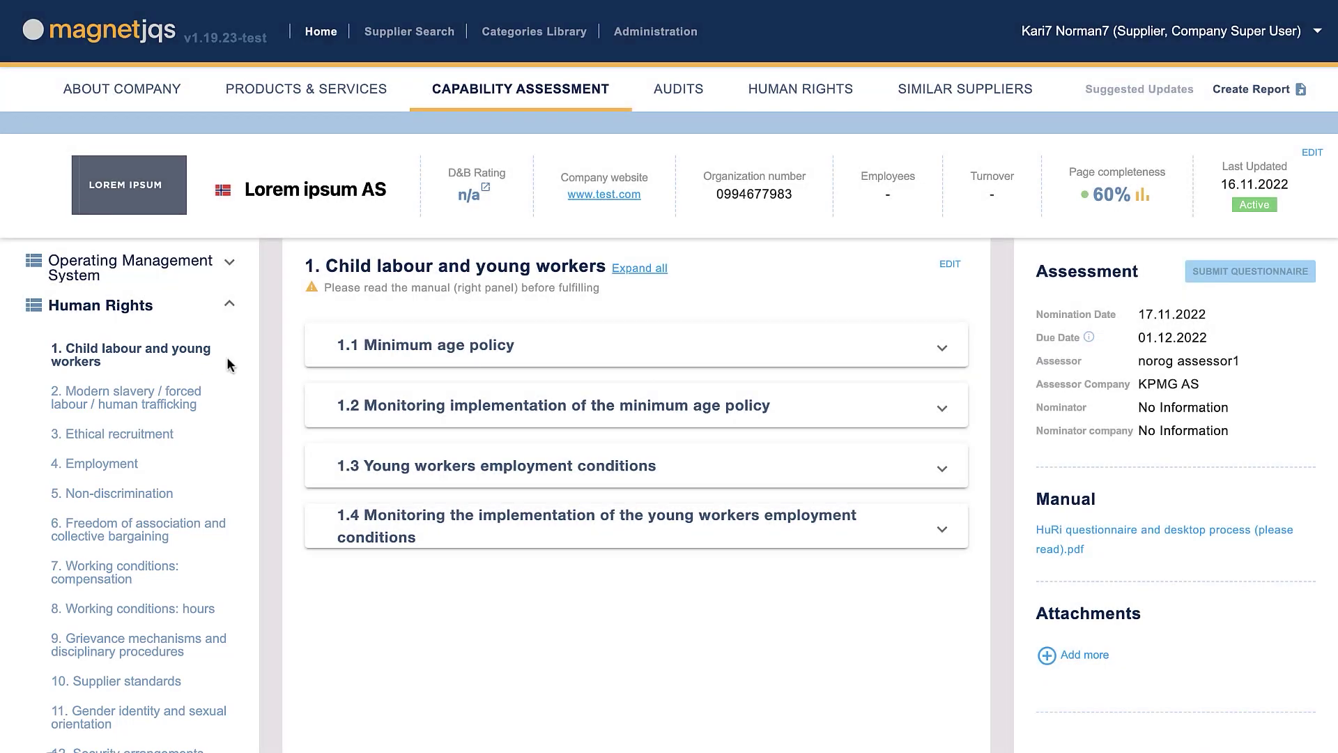
Step: Review questions 1.1 and 1.2, then enter edit mode and cancel without changing answers
left_click(347, 346)
left_click(346, 352)
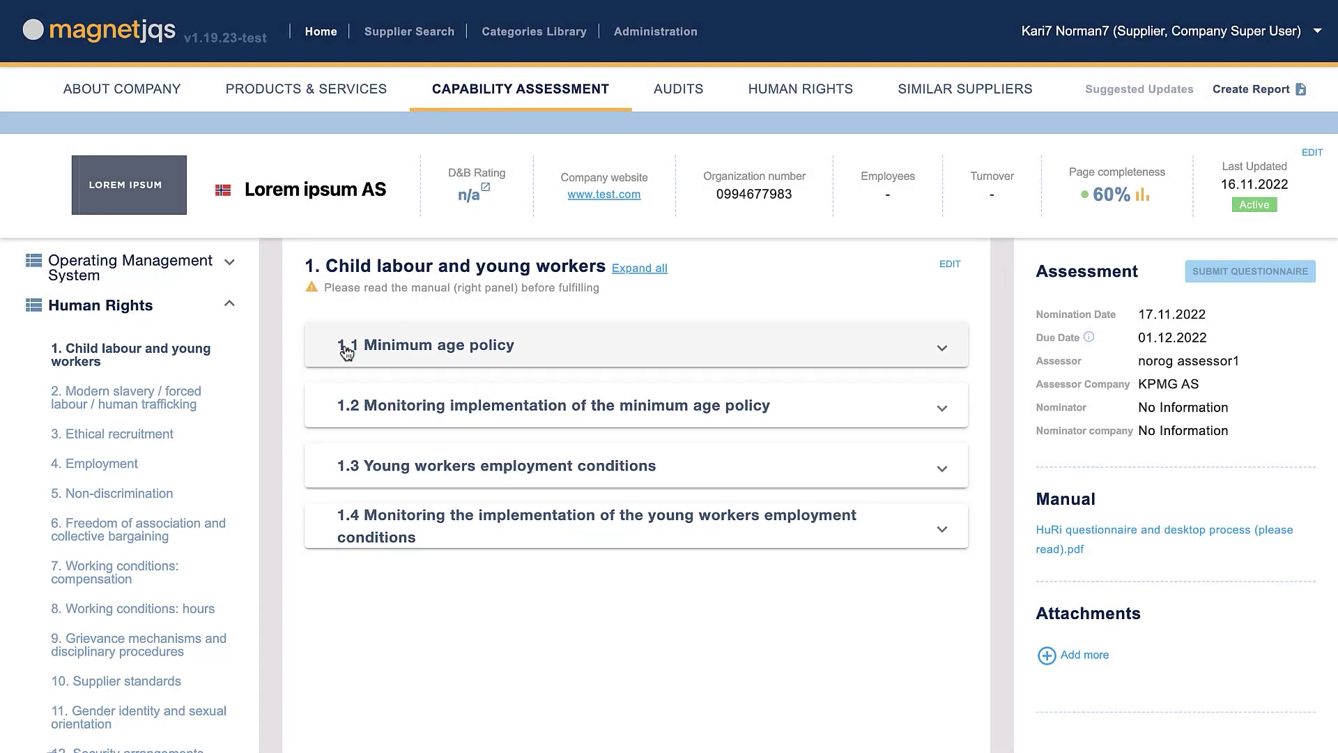
left_click(390, 405)
left_click(948, 264)
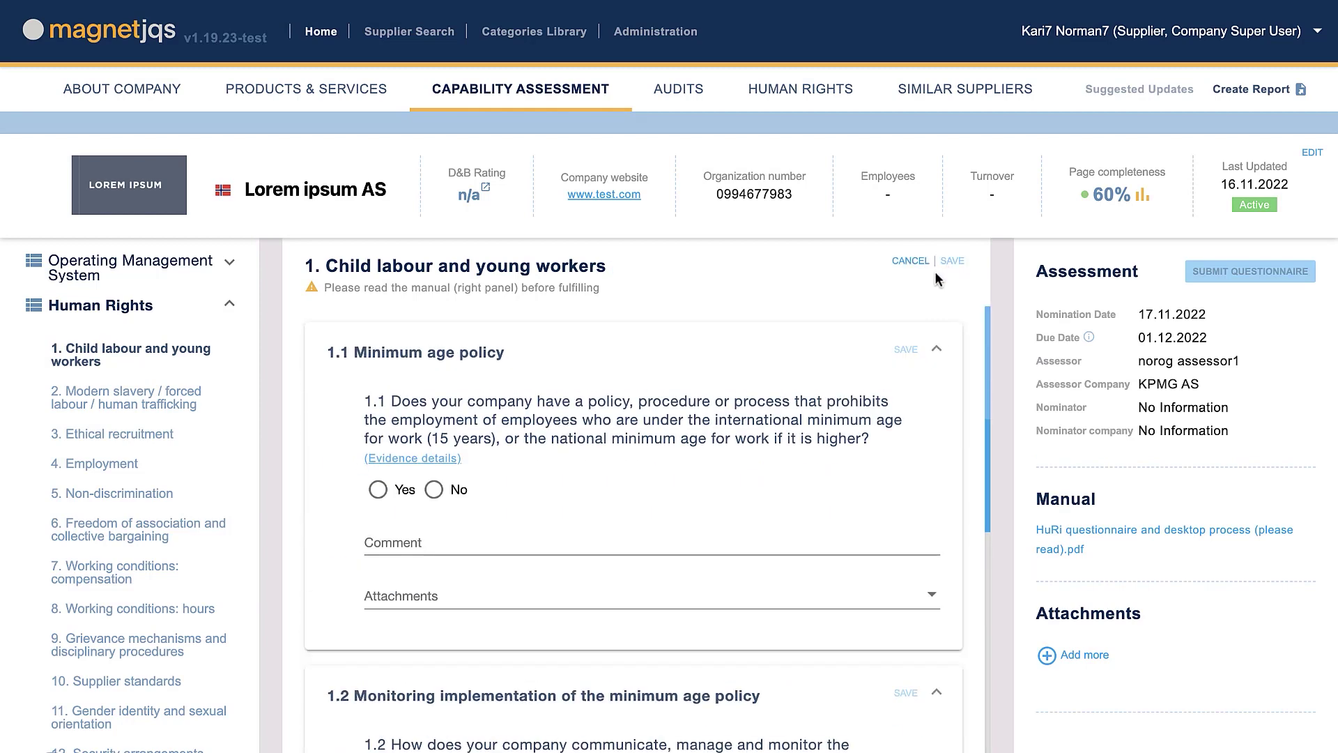
left_click(895, 262)
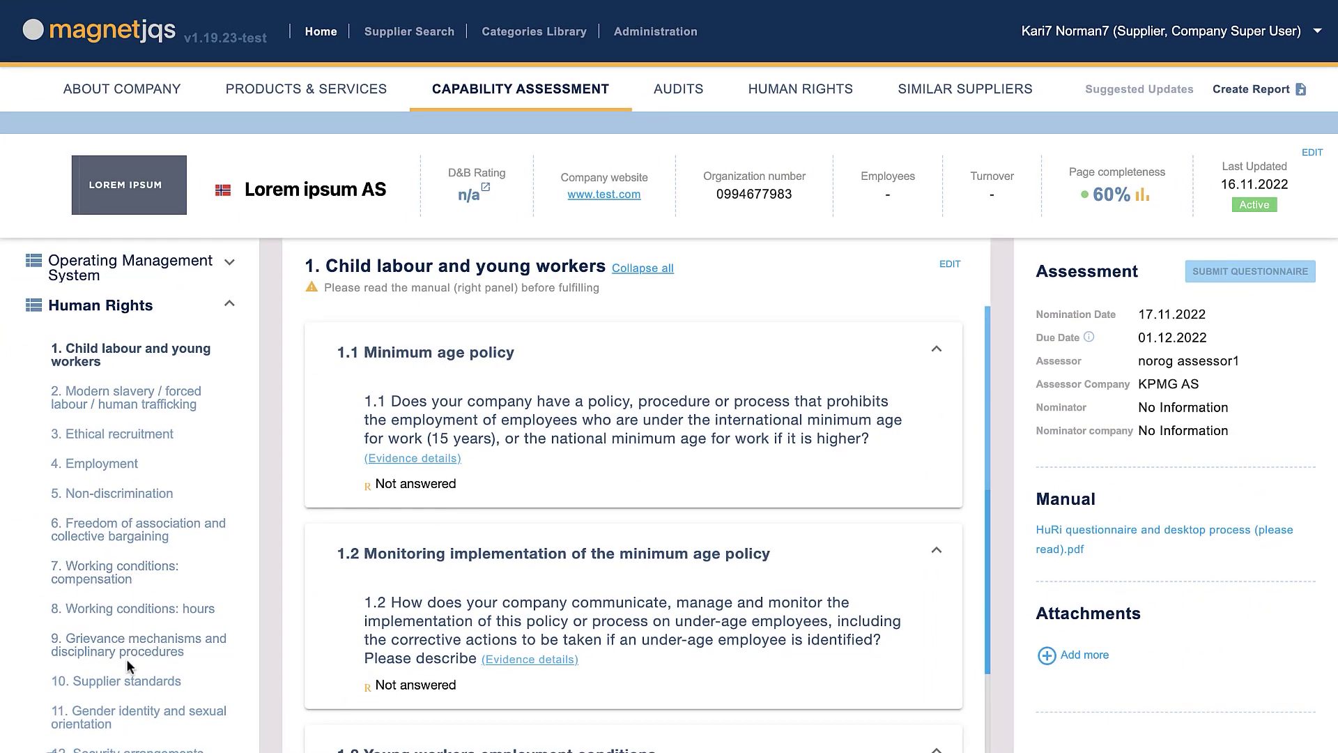
Step: Open section 11, Gender identity and sexual orientation, in the Human Rights sidebar
scroll(122, 683, "down", 1)
left_click(132, 634)
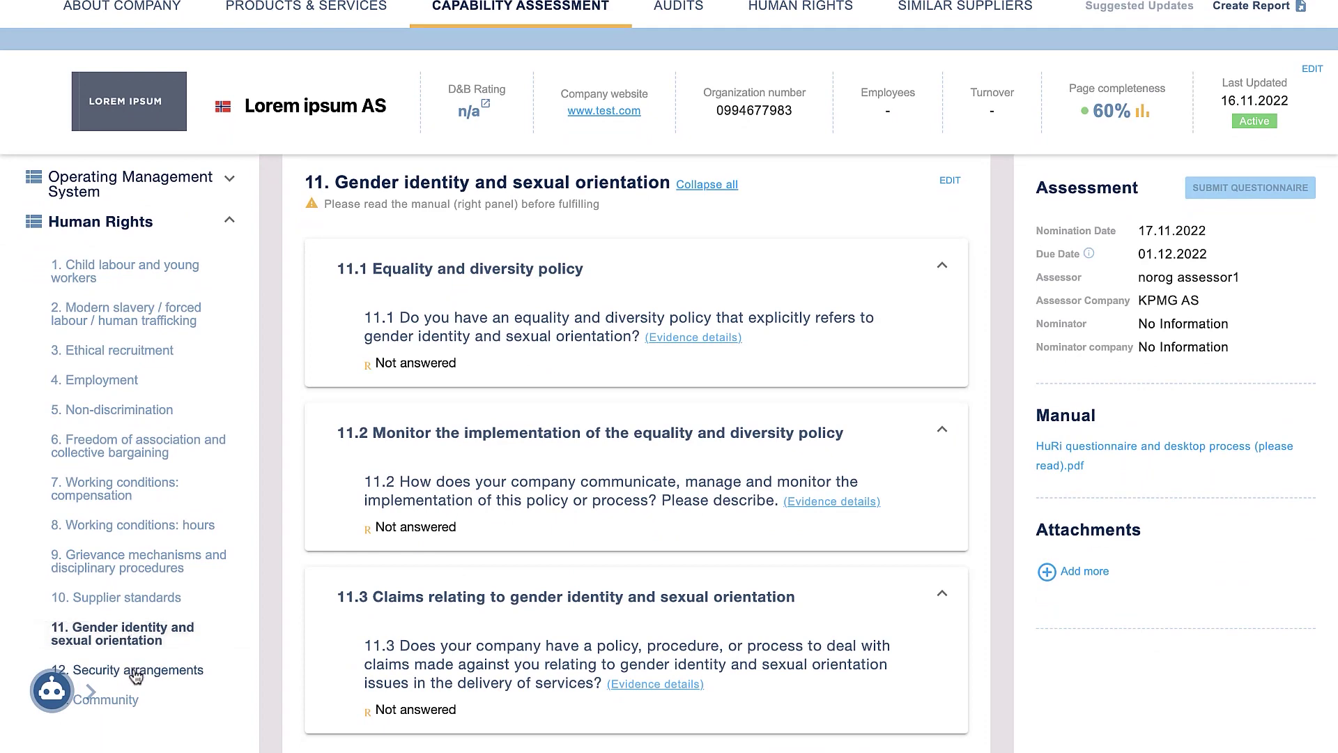
left_click(136, 673)
left_click(111, 698)
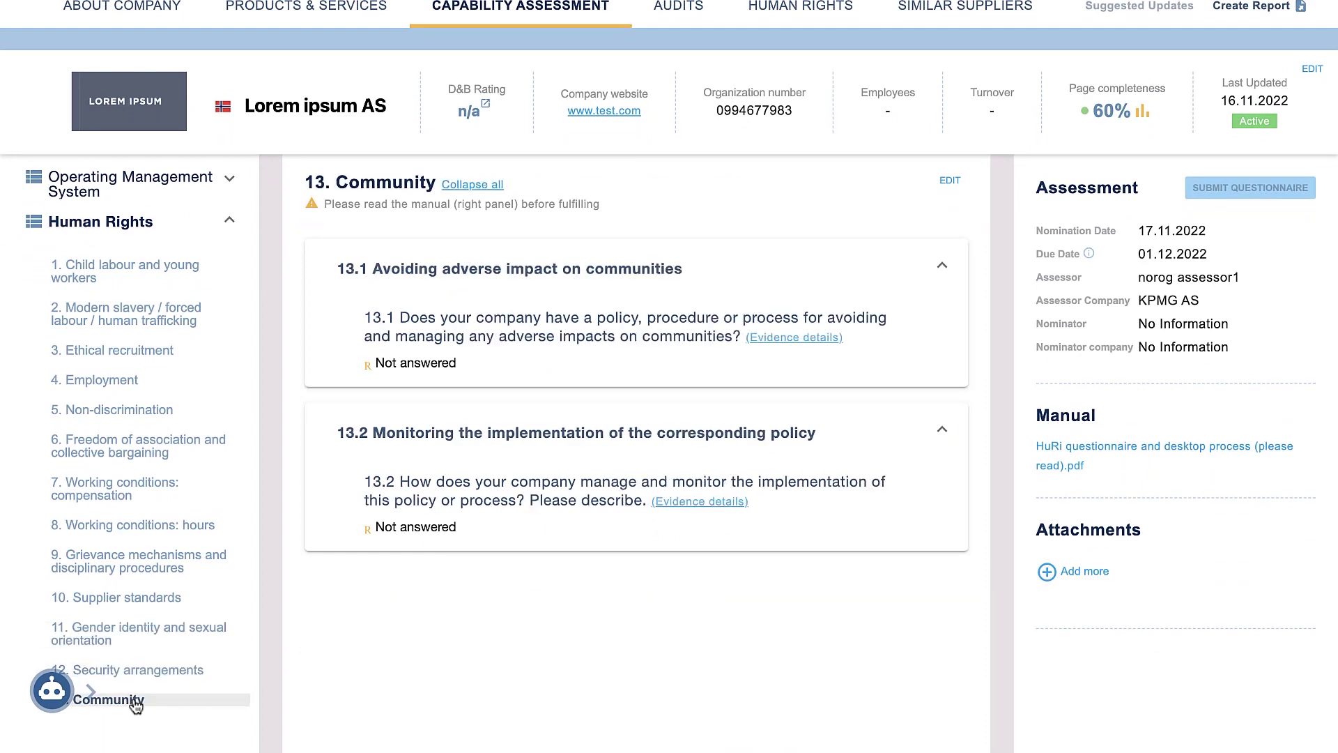
left_click(132, 638)
scroll(831, 283, "up", 1)
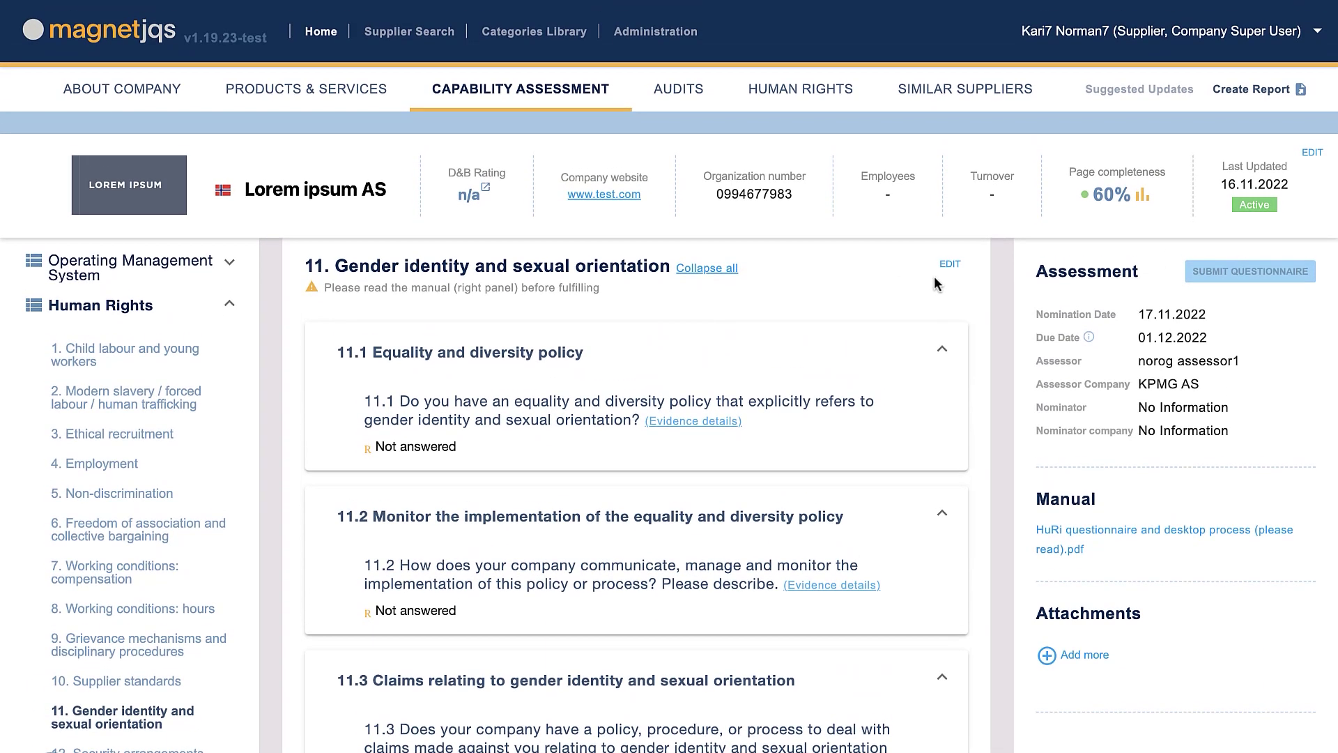
Step: Answer 11.1 Yes with the comment 'not applicable' and save it
left_click(948, 265)
left_click(473, 507)
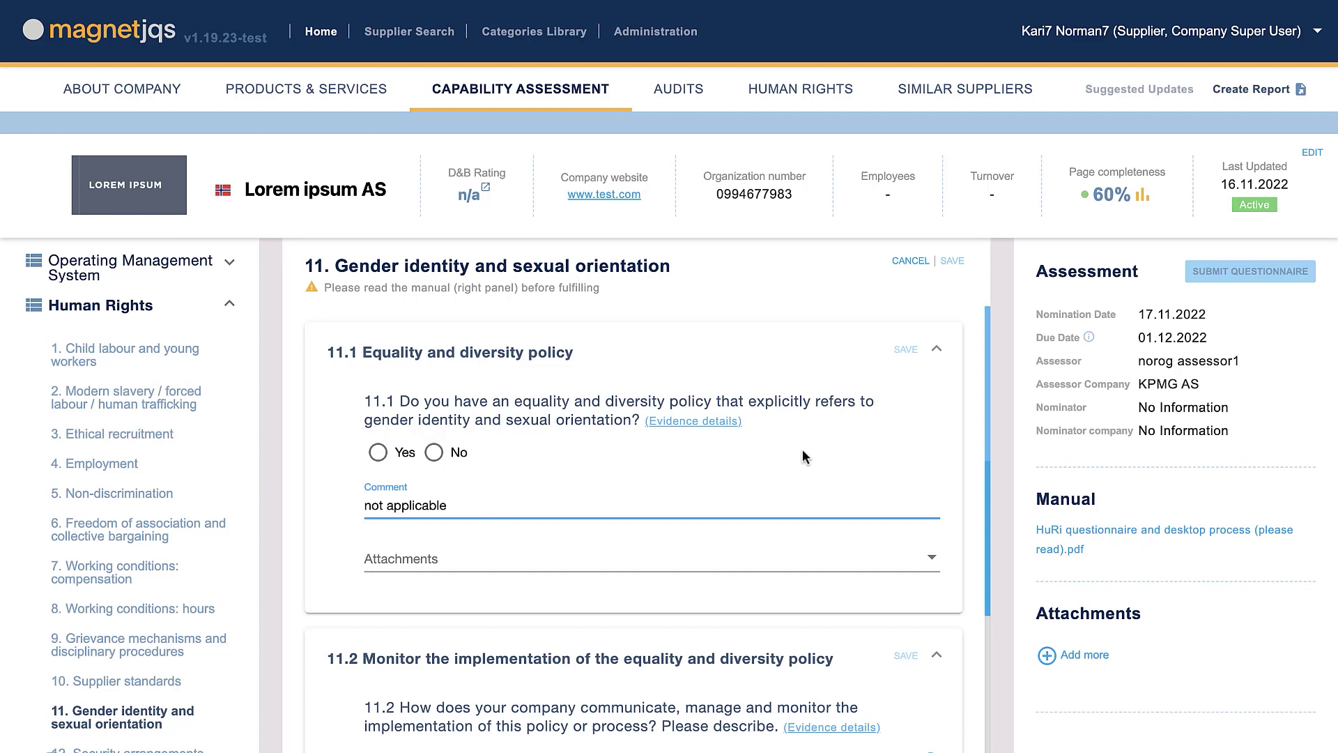
left_click(377, 452)
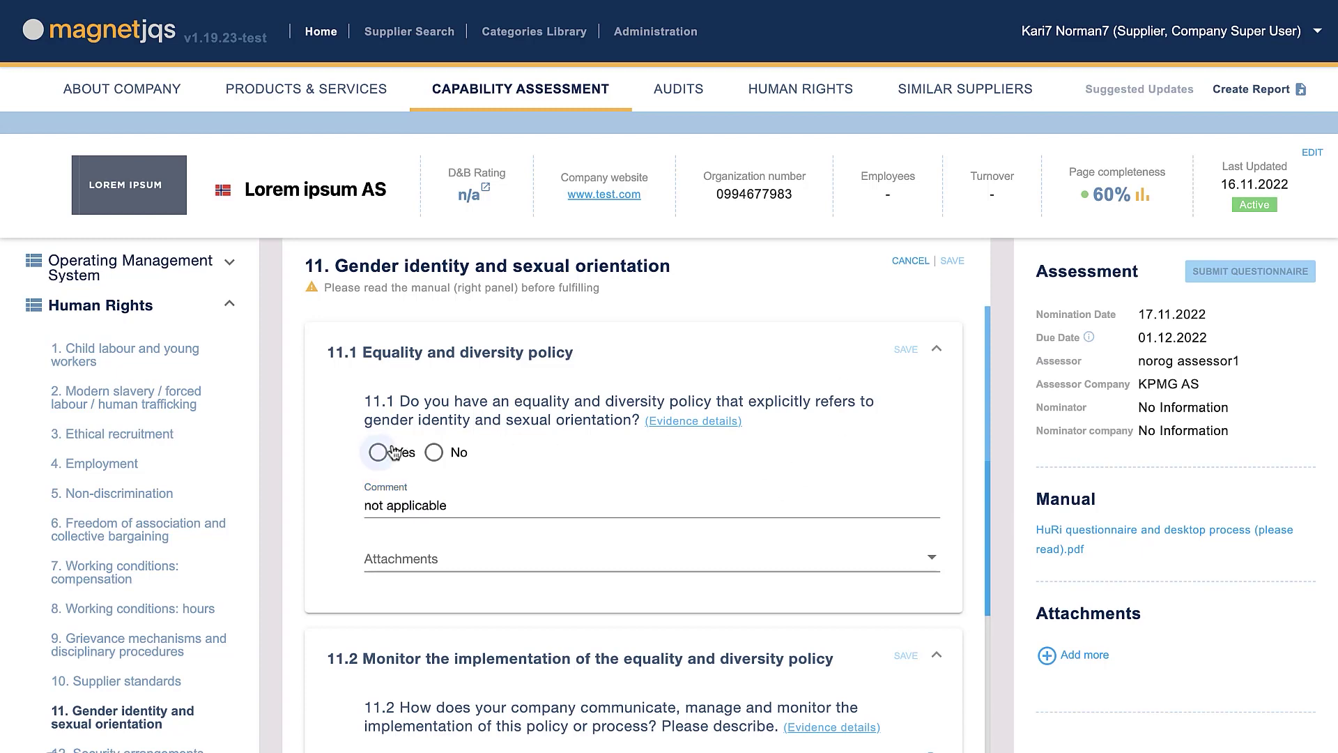
left_click(906, 350)
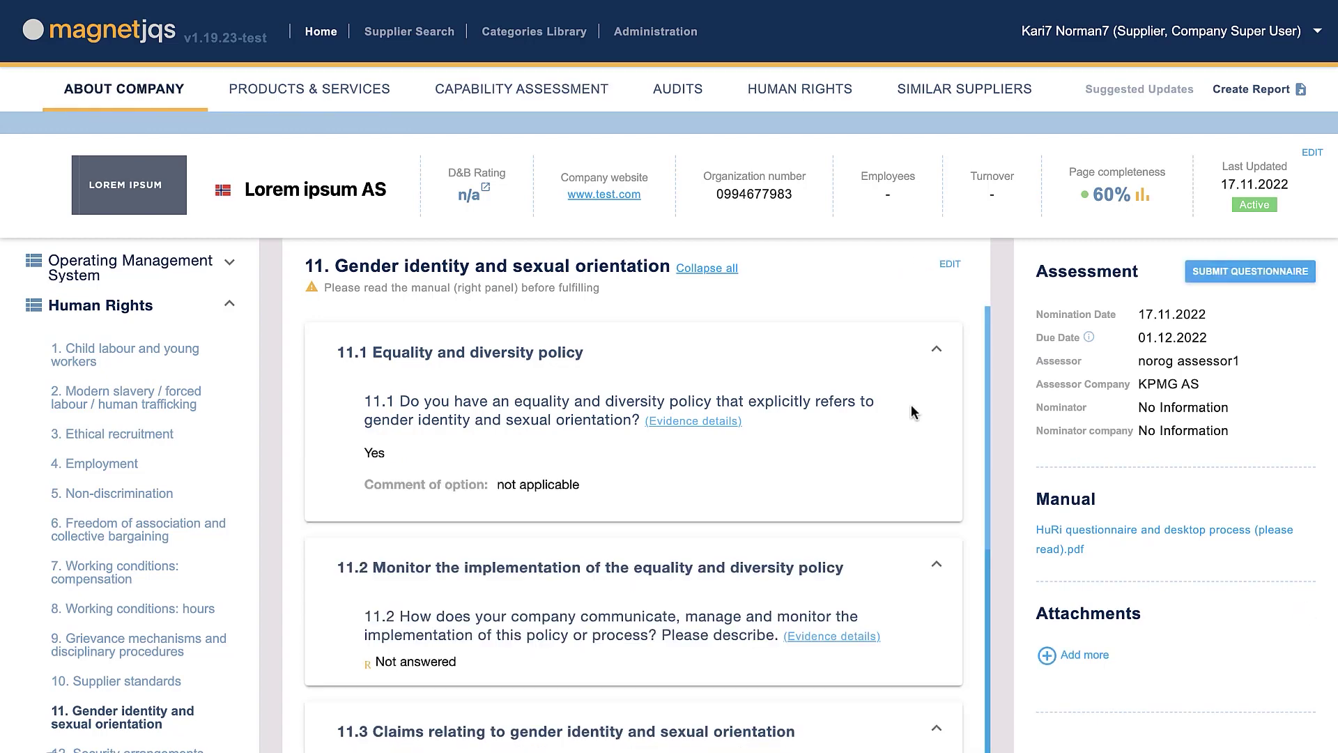
Step: Answer 1.1 Minimum age policy Yes with the prepared comment referencing the policy documents
left_click(695, 421)
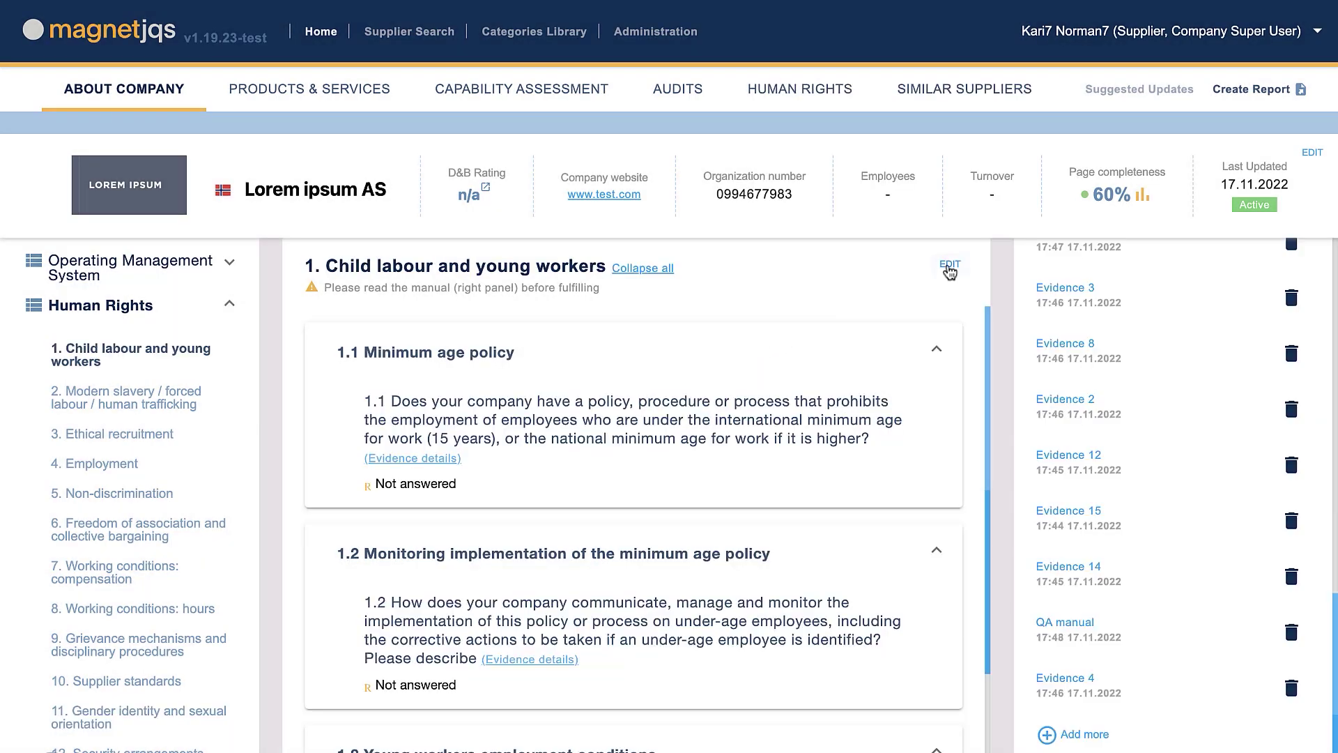
left_click(949, 266)
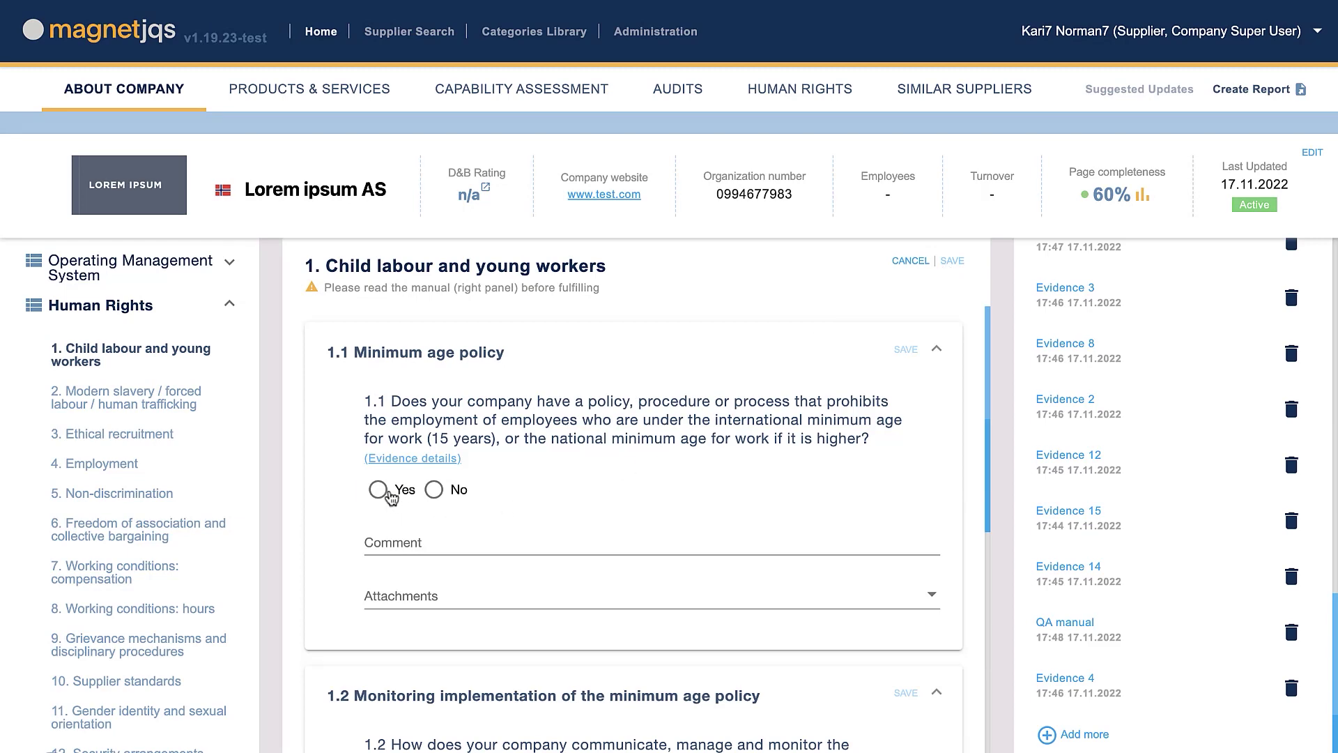
left_click(388, 493)
left_click(398, 534)
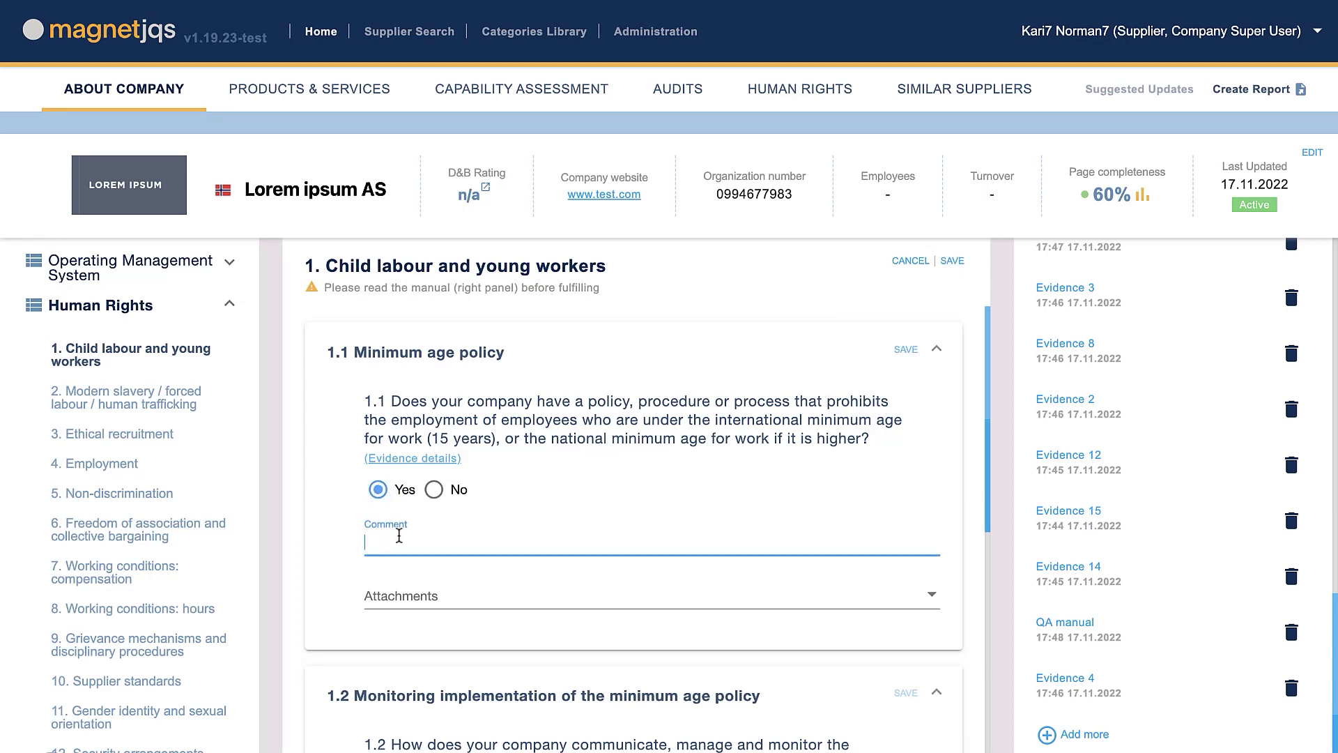
type("Reference is made to the HR policy document on page 3, section 5: Minimum age is 18 years. Reference is also made to QA manual document on page 12, section 15 (process owner), and the HR policy document front page.")
Step: Attach the QA manual and HR Policy as evidence for question 1.1
left_click(392, 636)
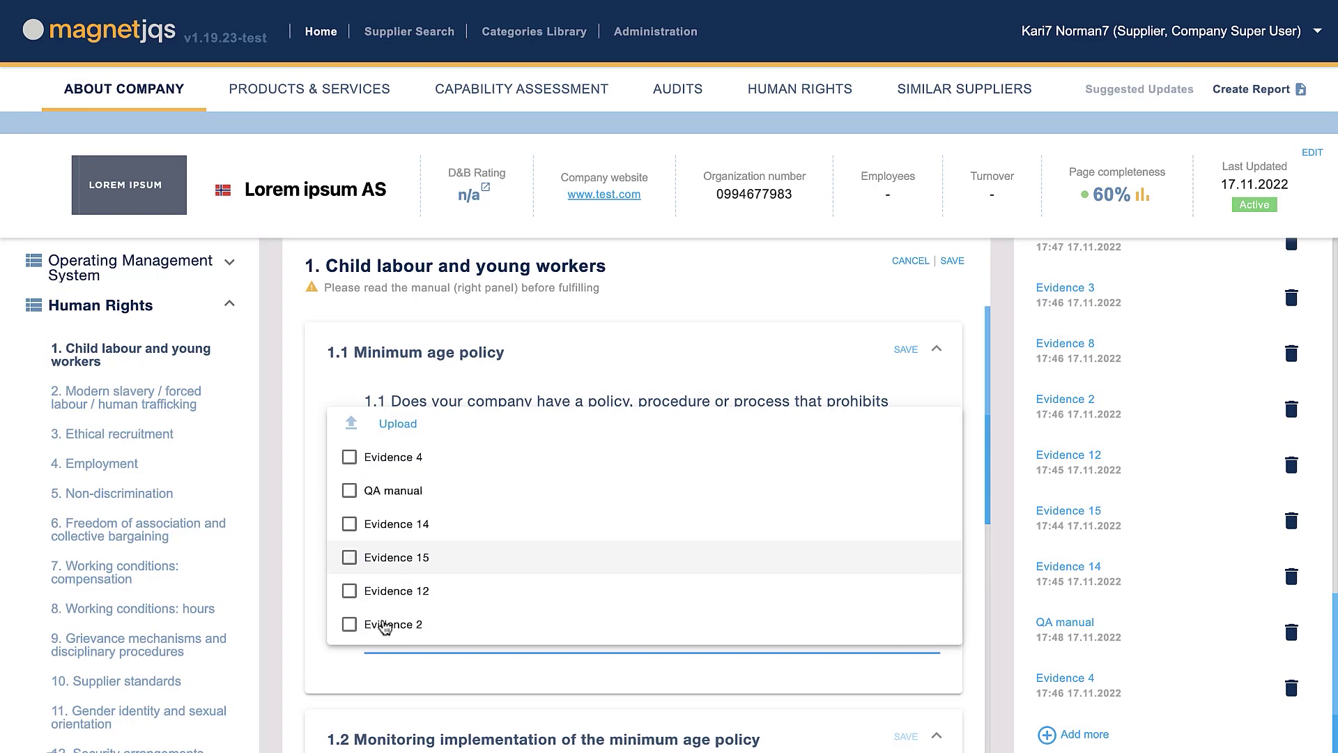
left_click(367, 492)
scroll(413, 596, "down", 5)
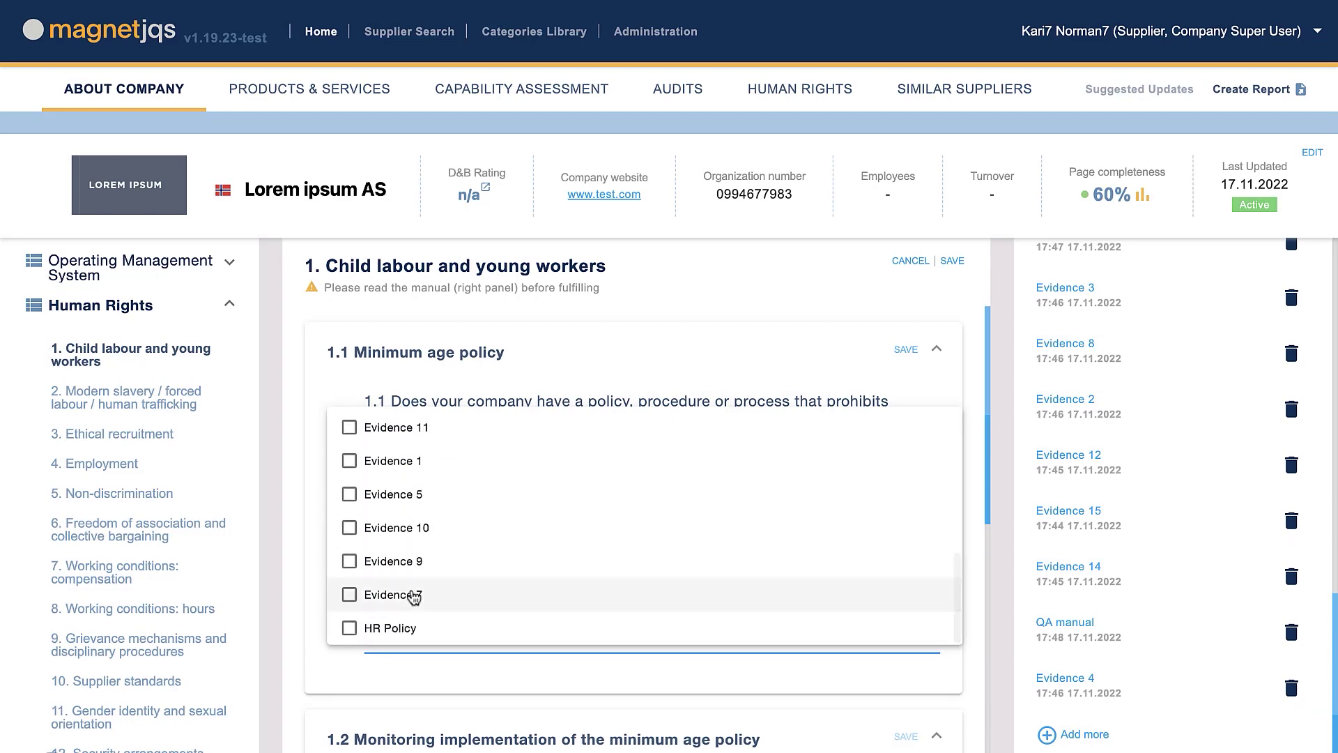
left_click(406, 629)
left_click(388, 670)
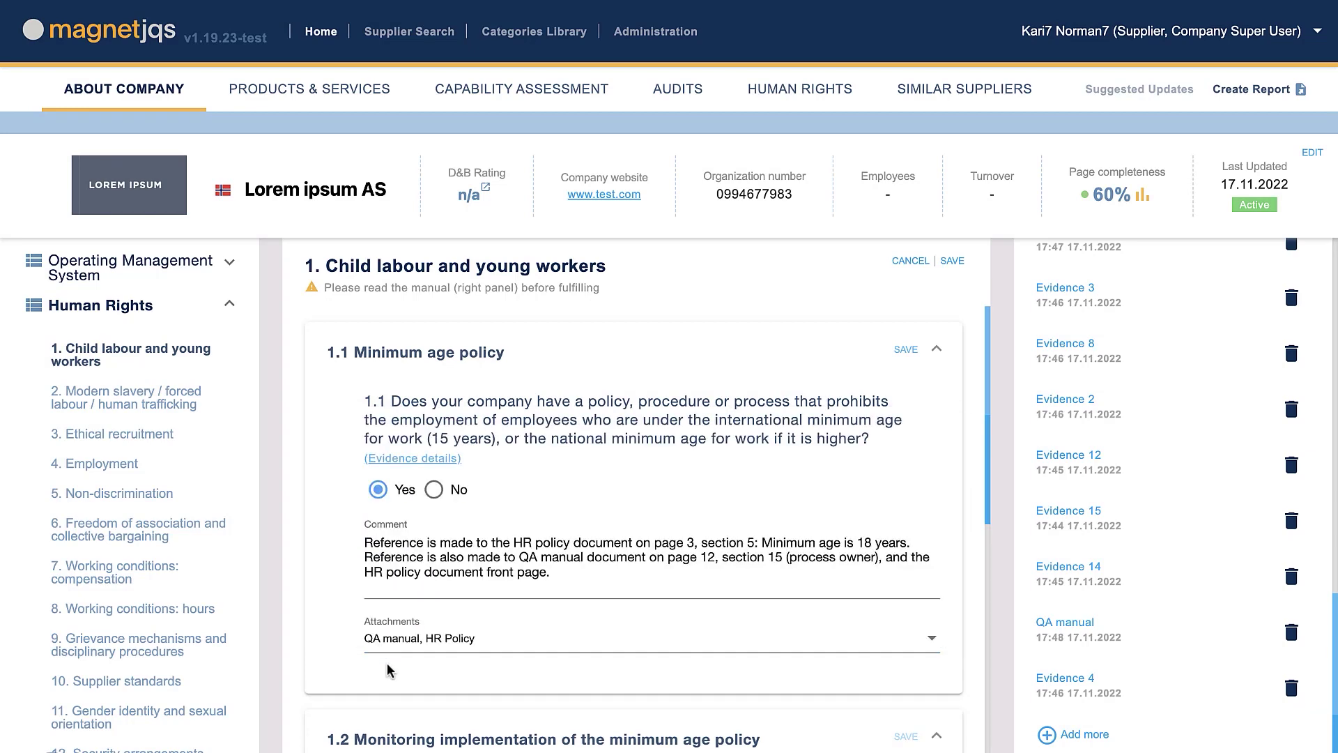
Step: Save and confirm the section answers, then submit the Human Rights questionnaire
left_click(900, 357)
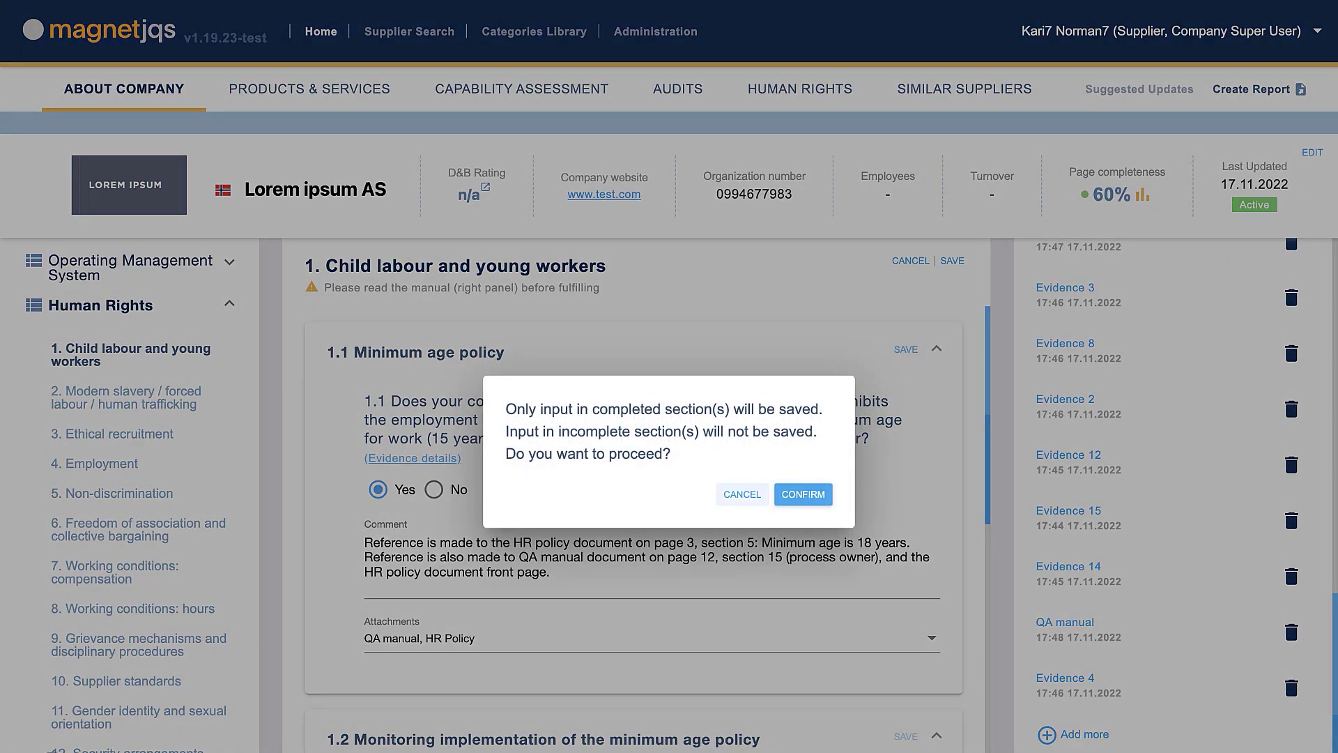
left_click(797, 496)
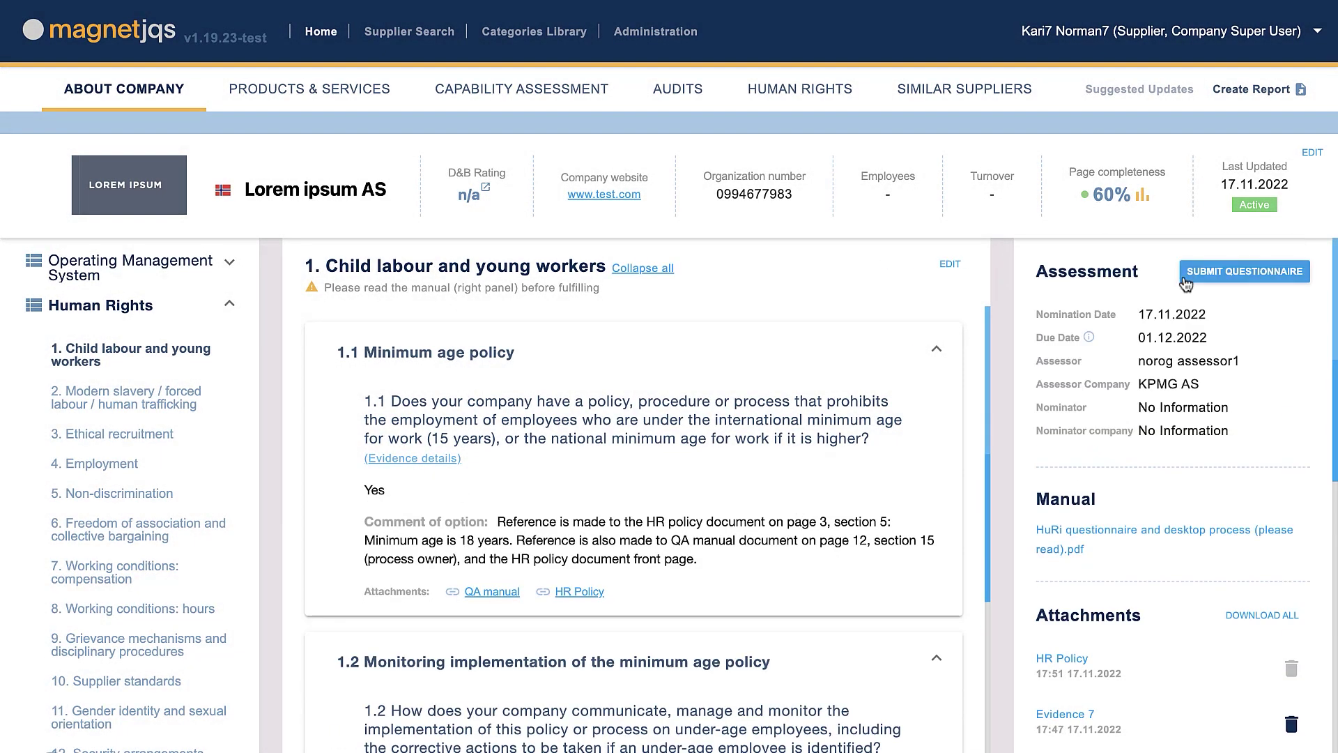
left_click(1185, 279)
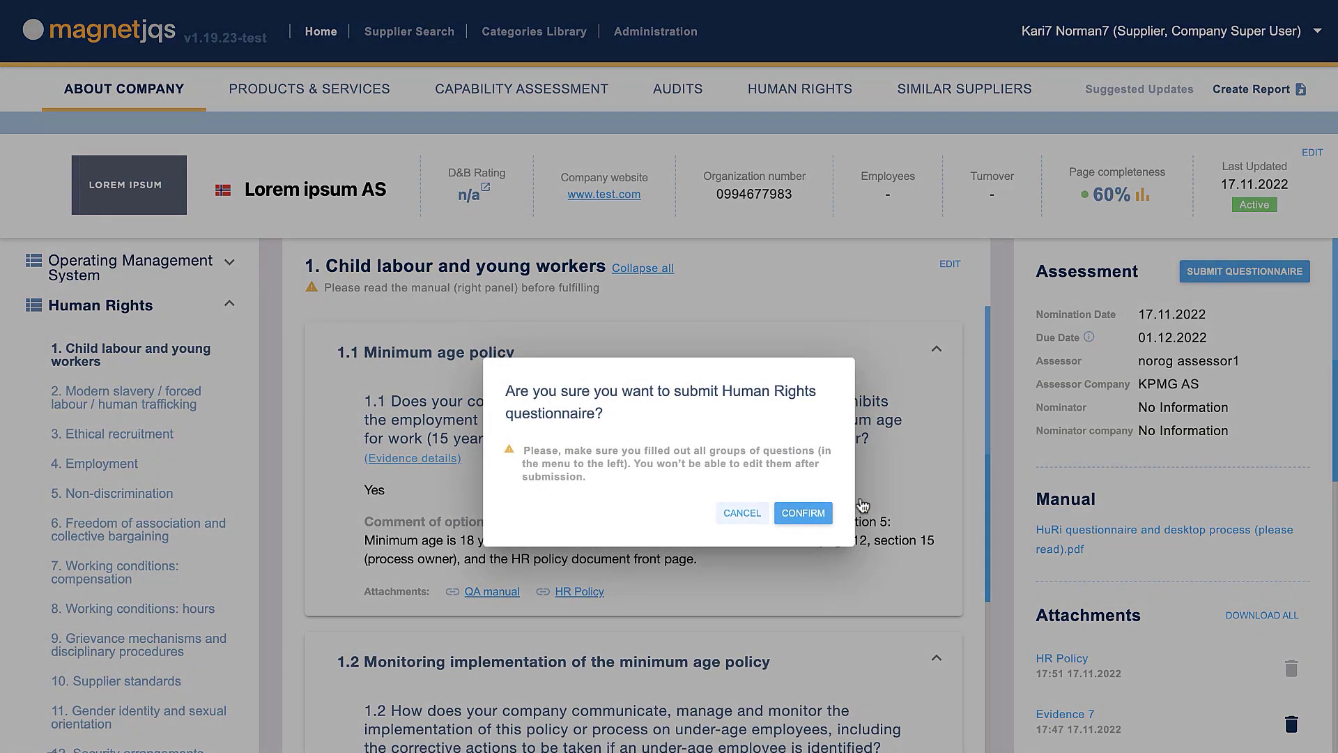
Step: Confirm the questionnaire submission and scroll down the assessor's Desktop Assessment
left_click(813, 514)
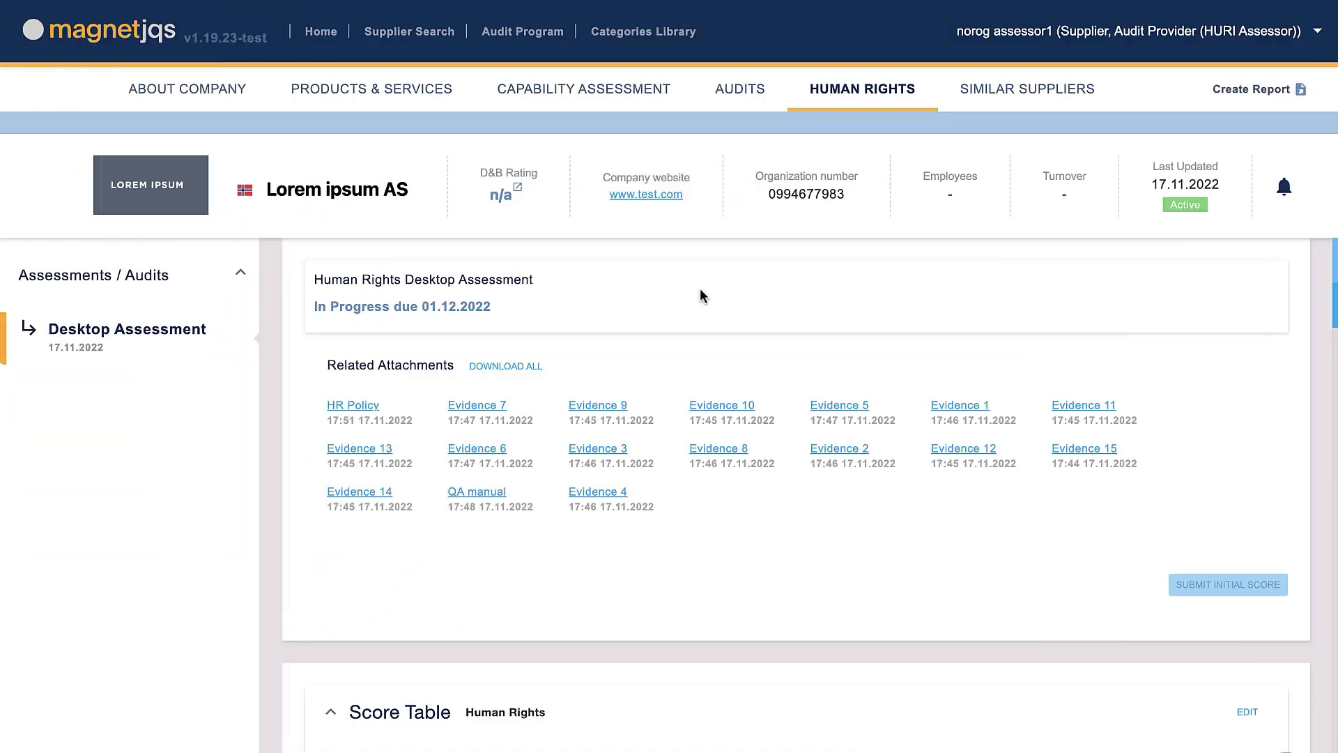
scroll(700, 291, "down", 2)
scroll(699, 289, "down", 5)
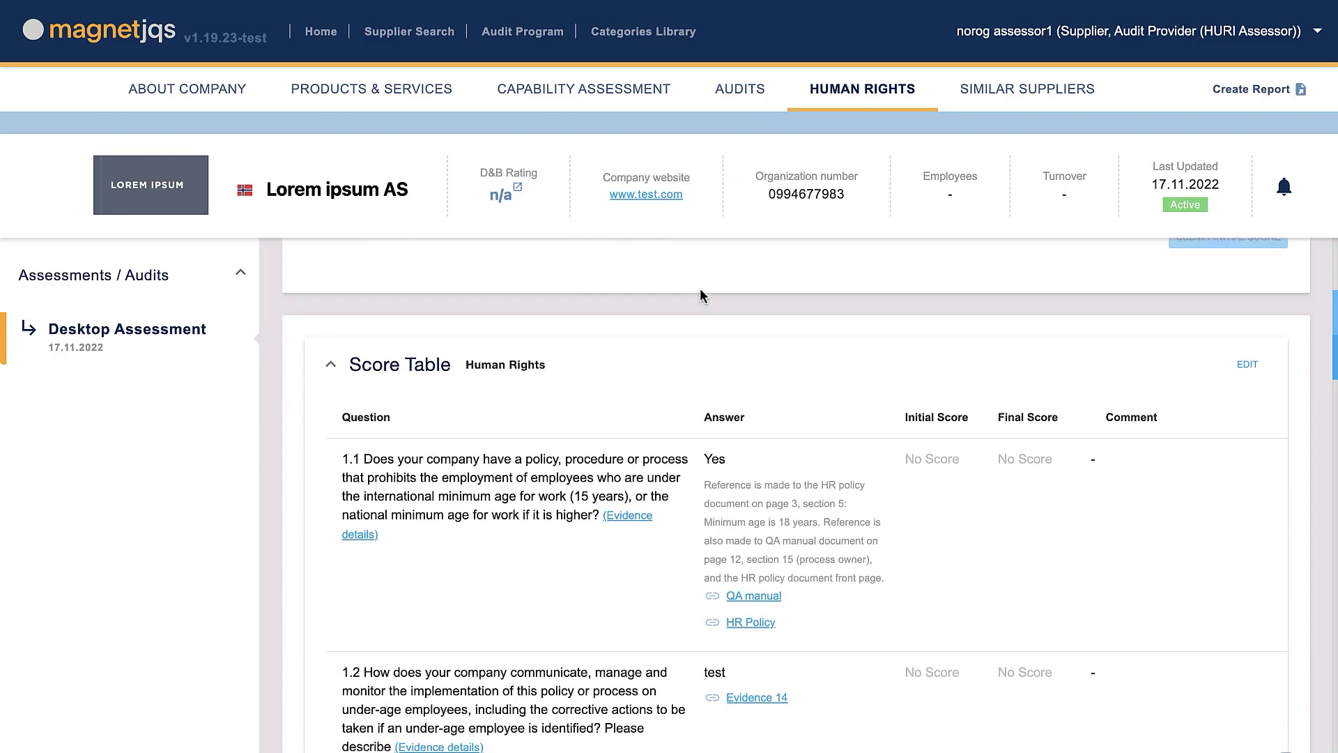
scroll(702, 298, "down", 5)
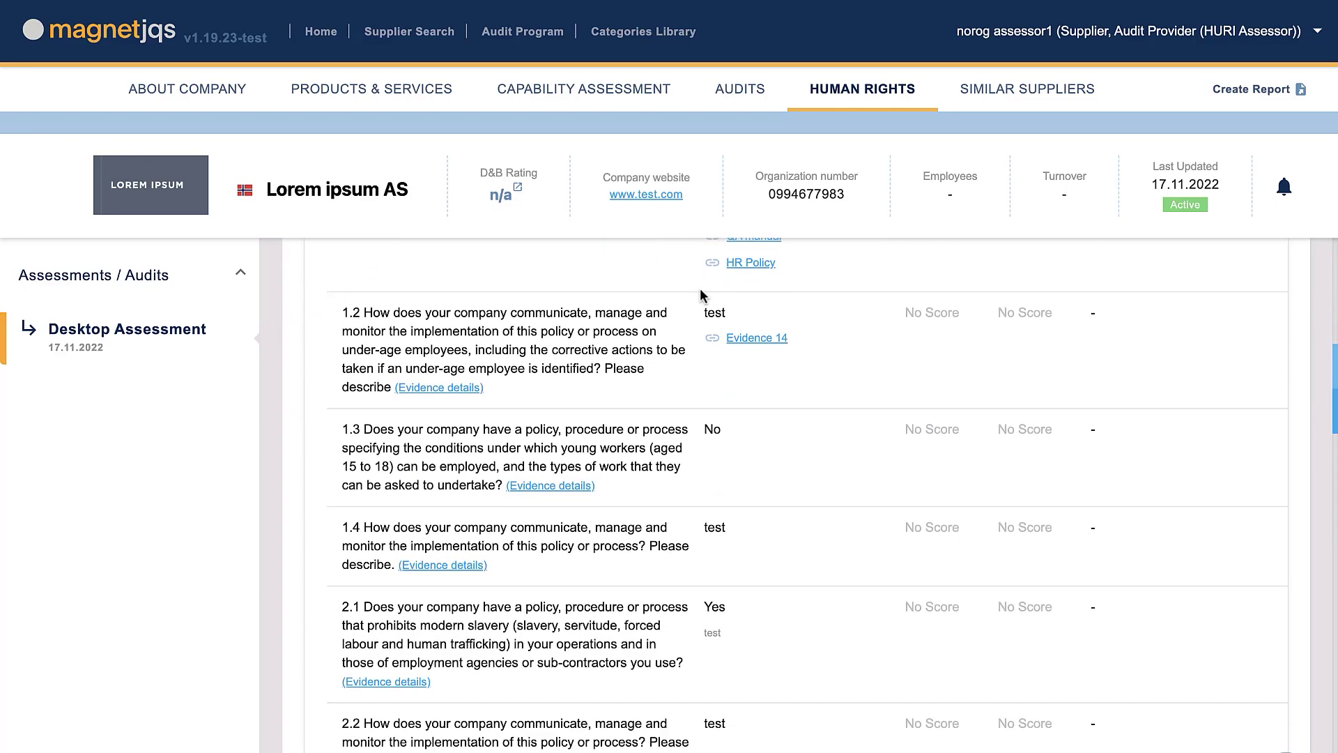
scroll(699, 287, "down", 2)
Step: Read the expected evidence details for Score Table question 1.1, then close them
scroll(700, 287, "up", 12)
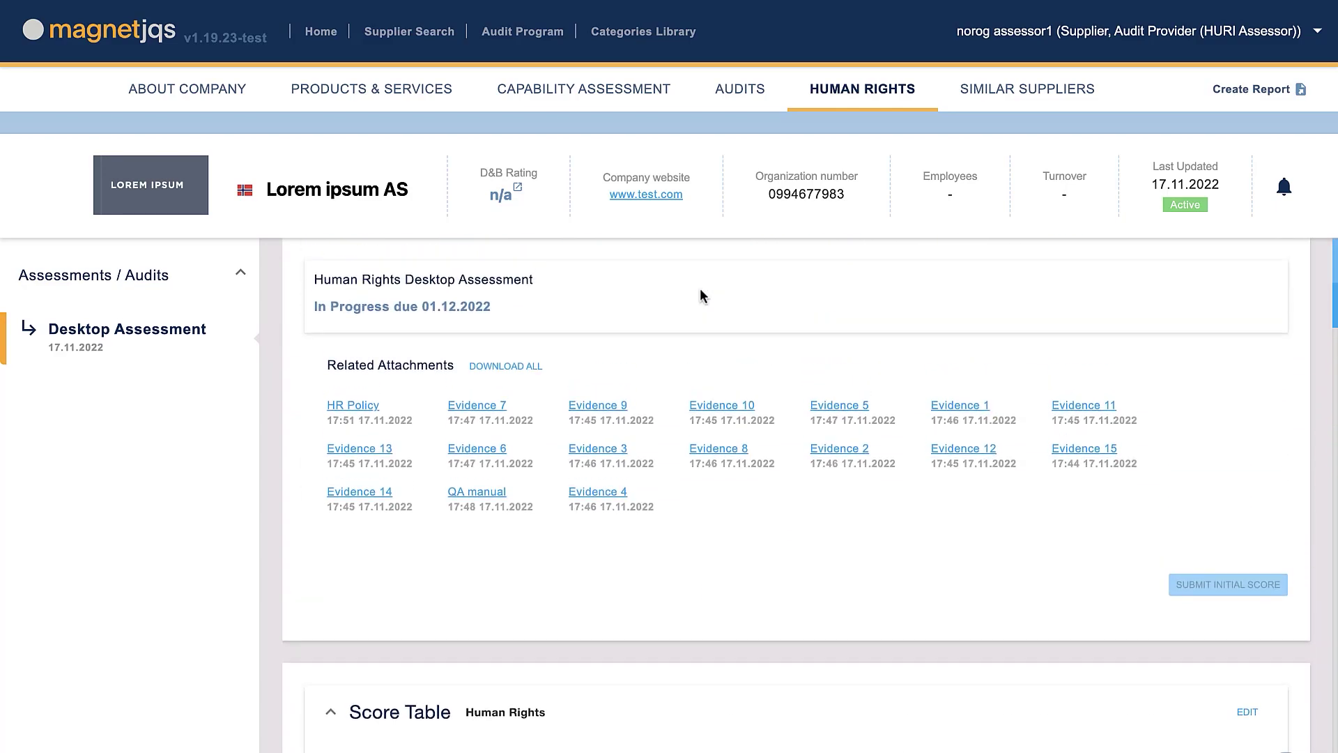
scroll(699, 287, "down", 3)
scroll(700, 287, "down", 1)
left_click(638, 649)
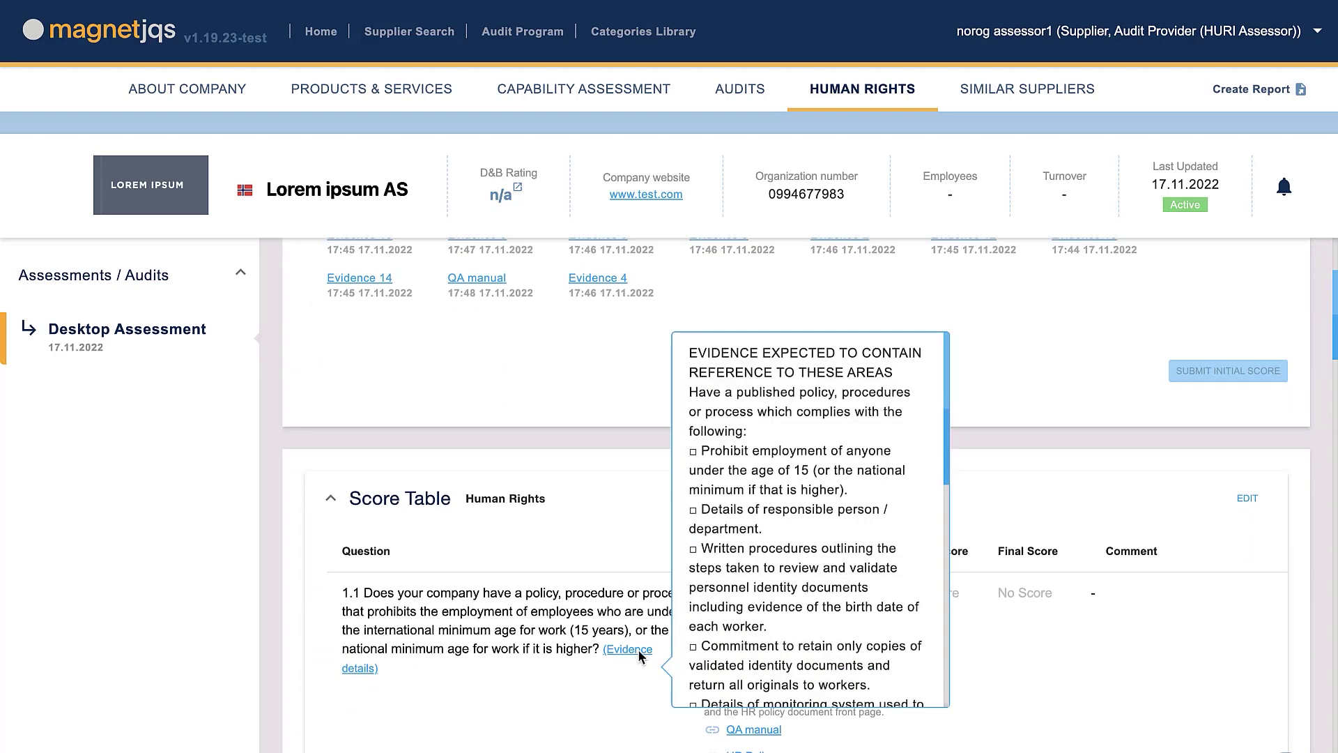
left_click(638, 650)
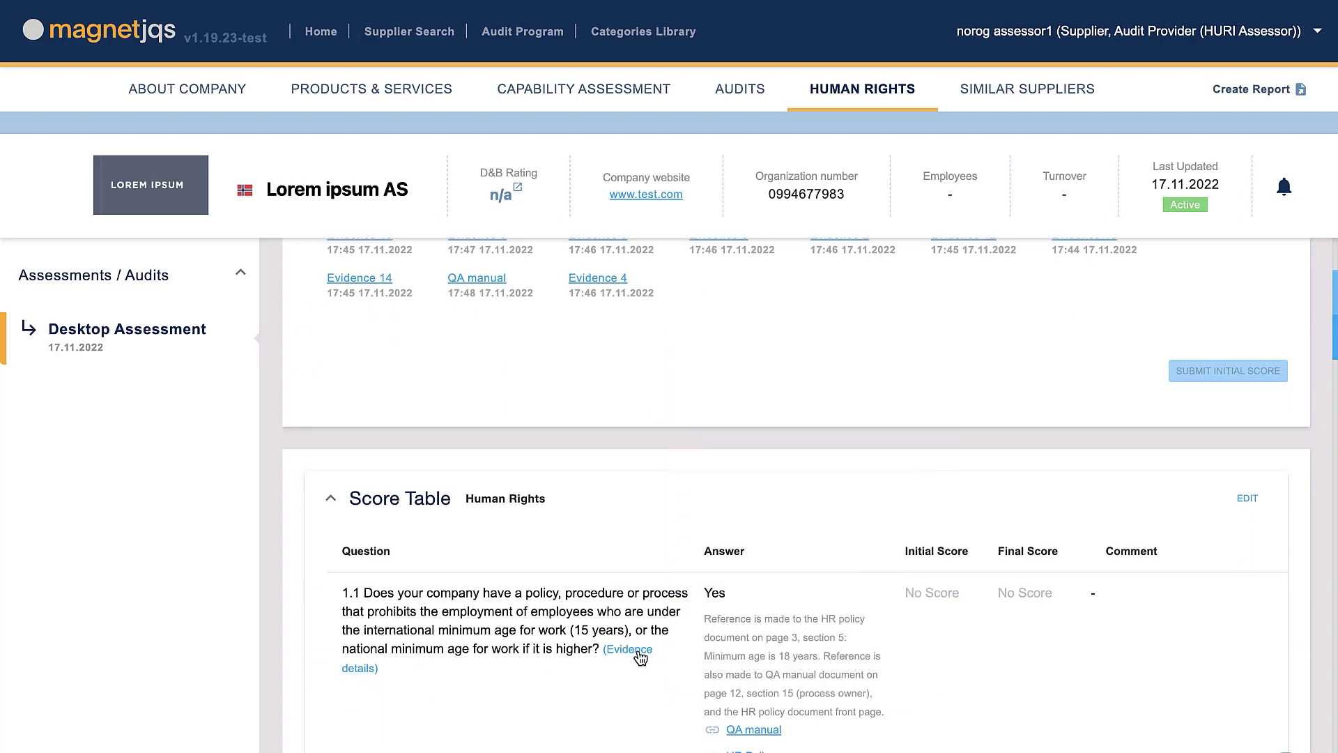
Step: Edit the Score Table and give question 1.1 a C and 1.2 a B
left_click(1246, 500)
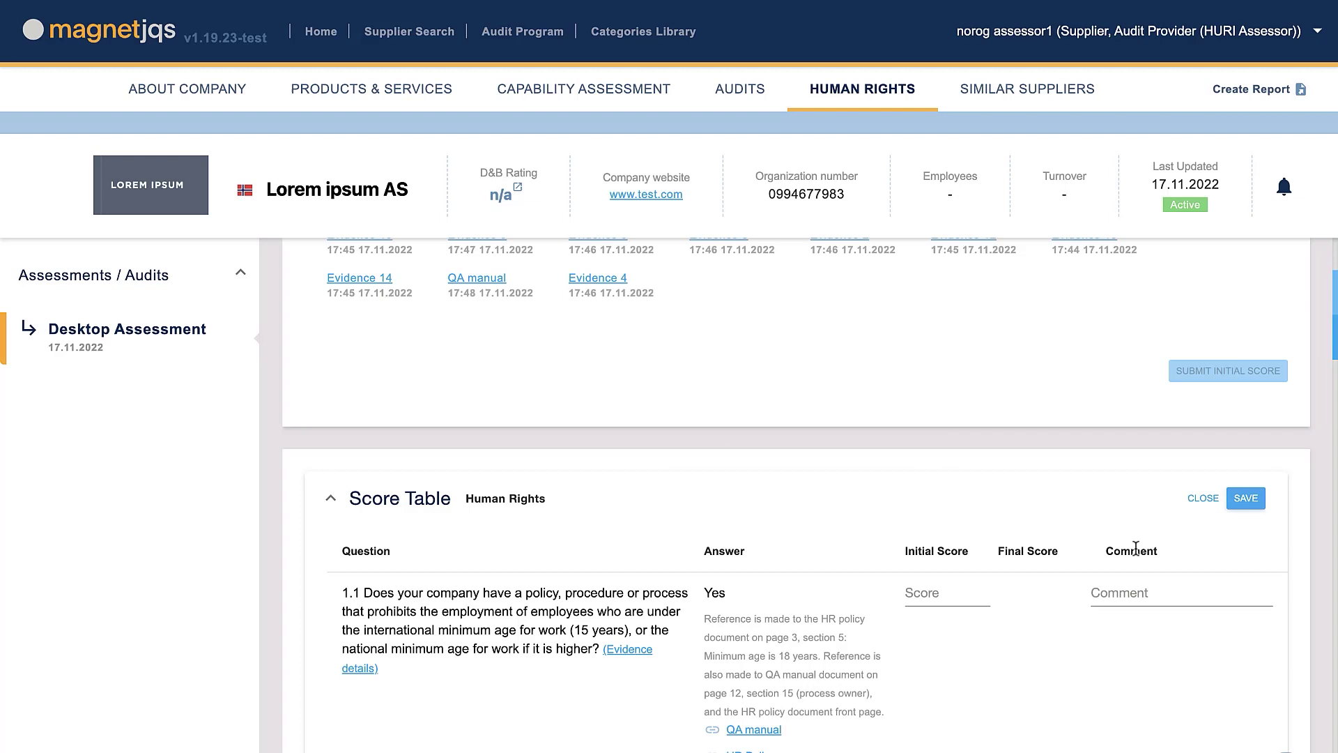
left_click(954, 593)
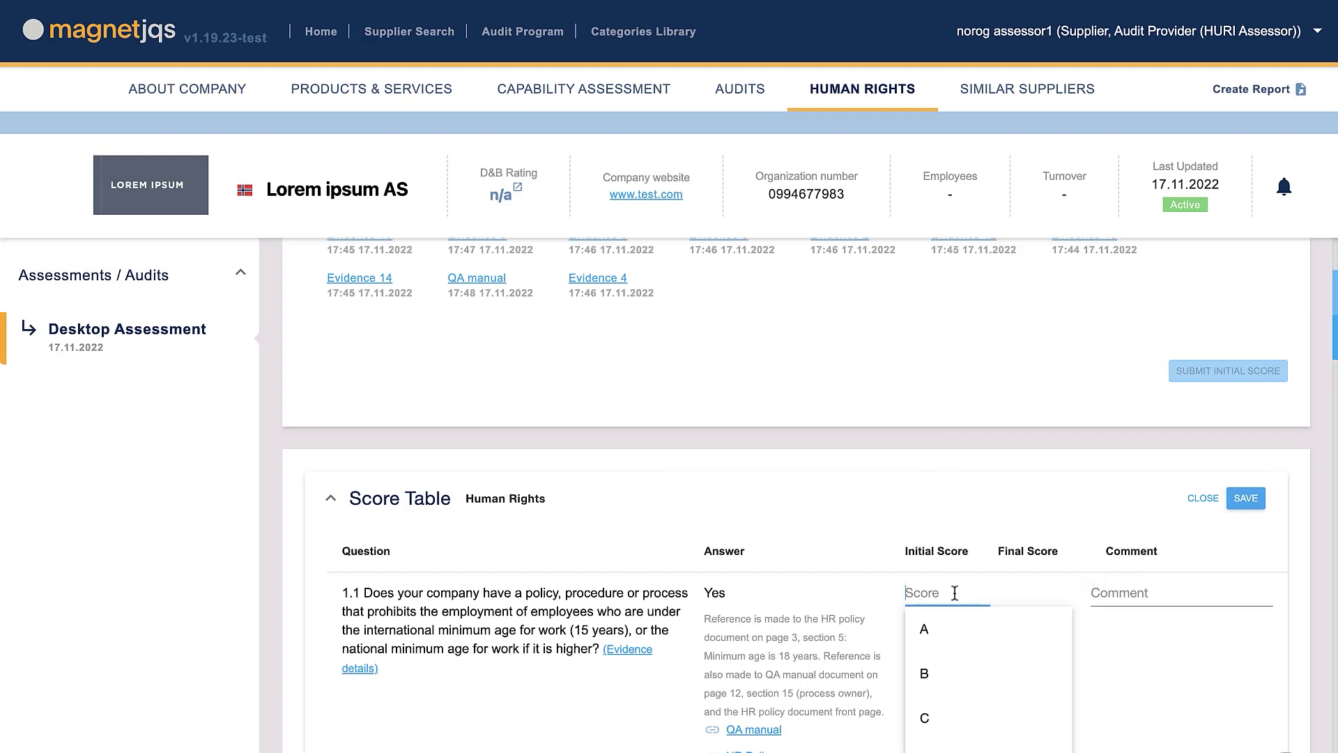
left_click(938, 715)
scroll(938, 712, "down", 2)
left_click(935, 699)
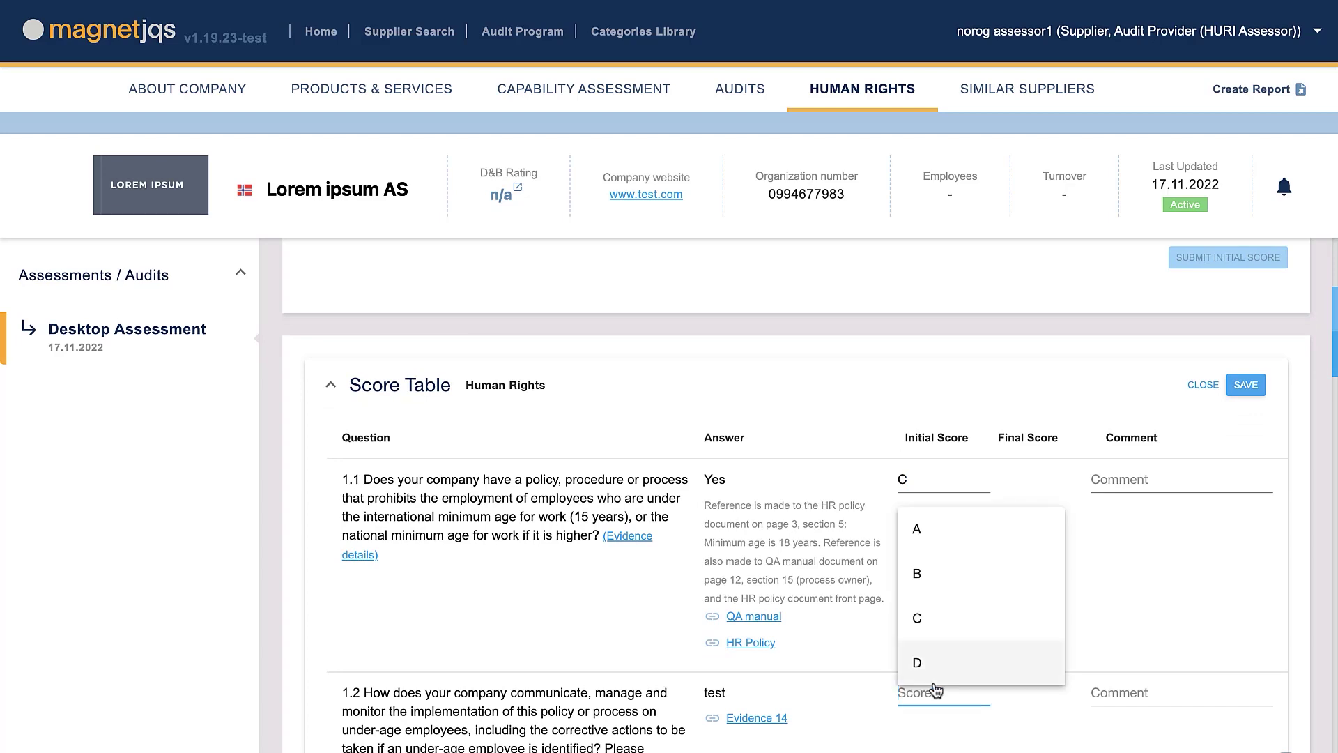
left_click(927, 574)
Step: Give question 1.3 an initial score of A and 1.4 a C
scroll(940, 687, "down", 2)
left_click(944, 700)
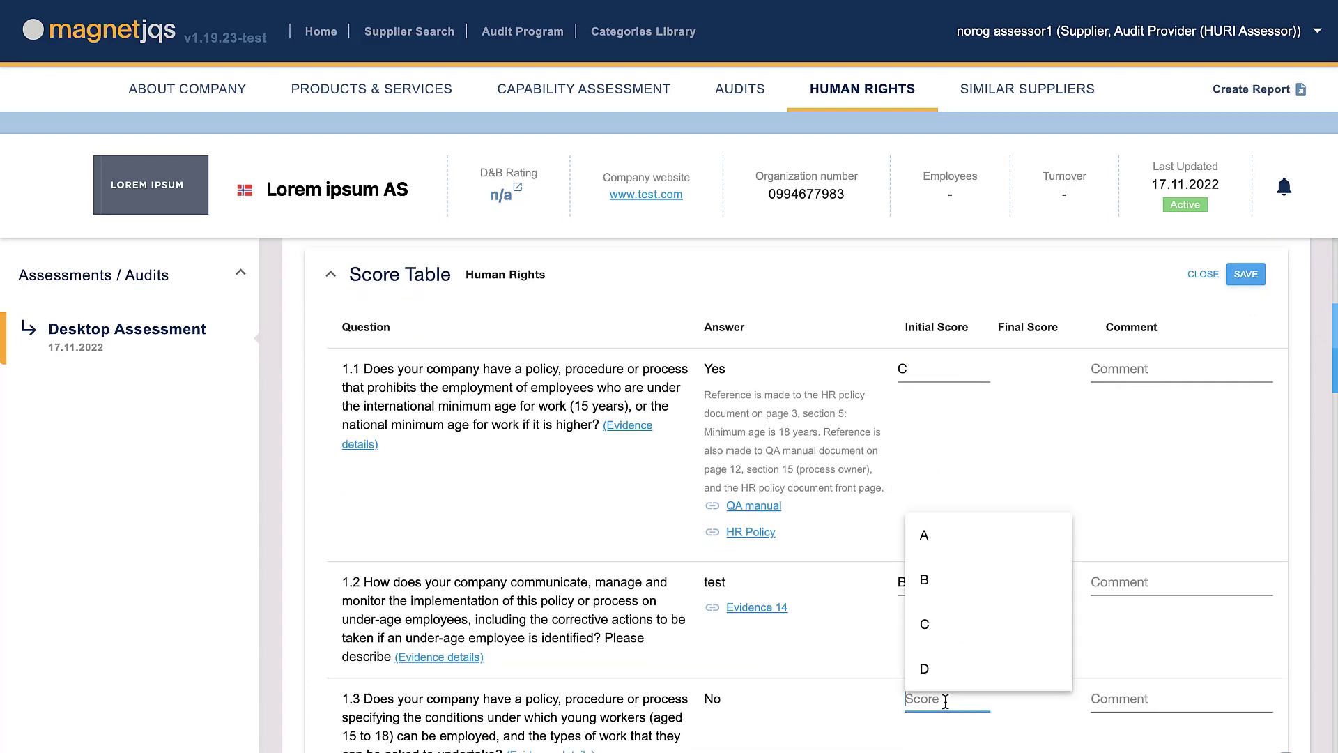
left_click(944, 543)
scroll(944, 557, "down", 2)
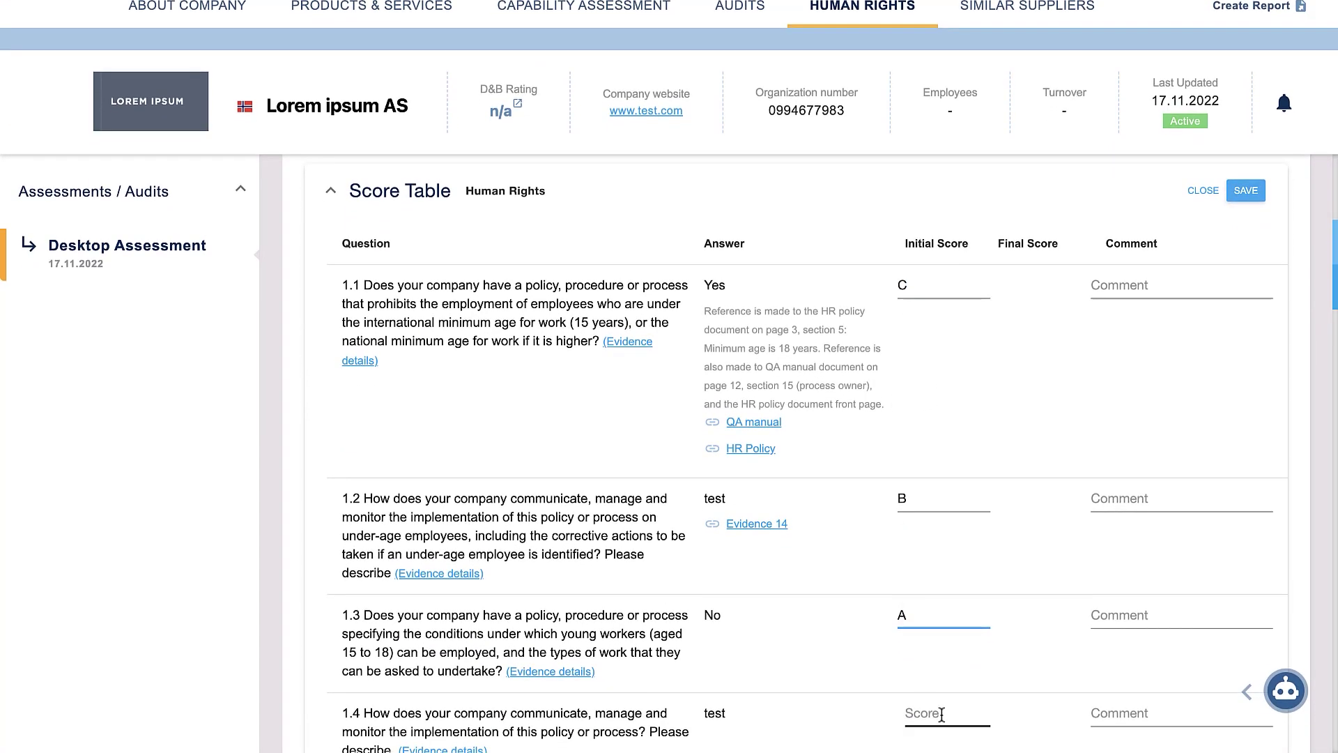
left_click(937, 712)
left_click(942, 649)
scroll(954, 488, "up", 3)
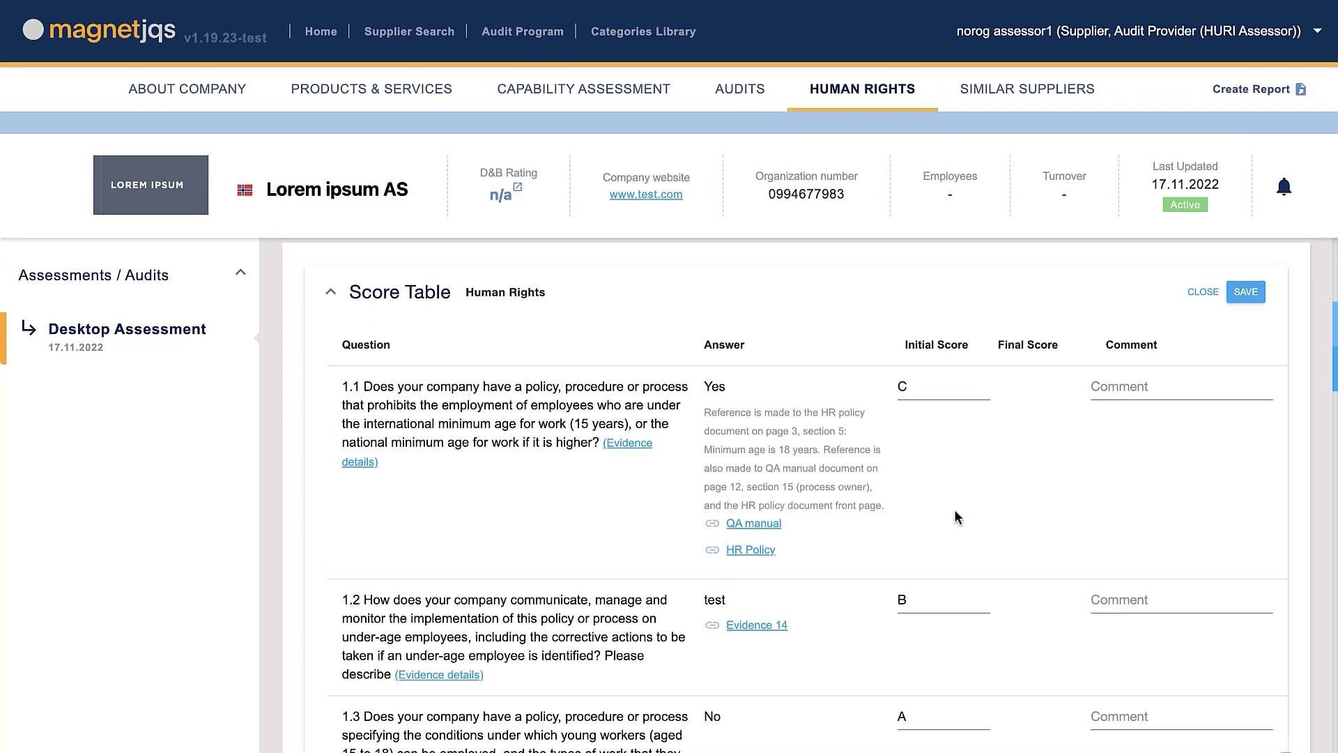
left_click(1099, 484)
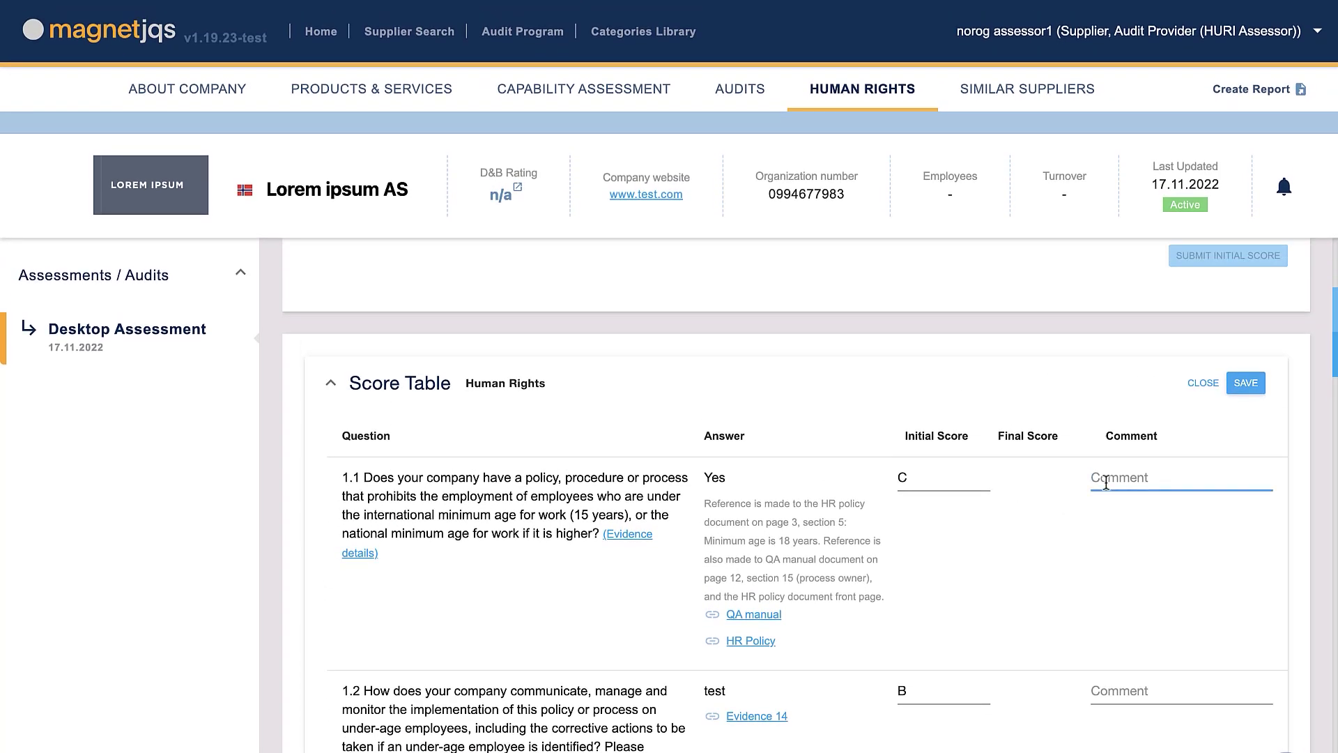
Step: Paste the missing-evidence comment on 1.1, save the scores, and submit the initial score
key("ctrl+v")
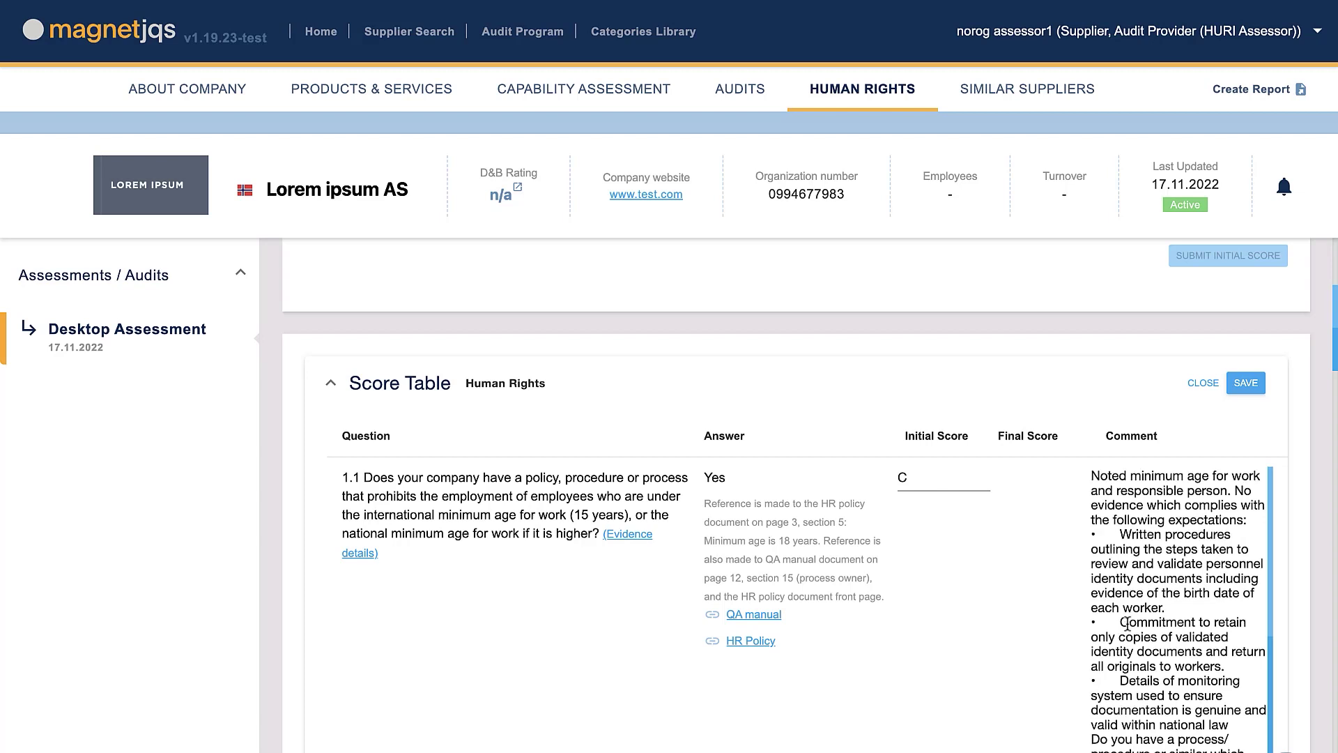
scroll(890, 535, "down", 1)
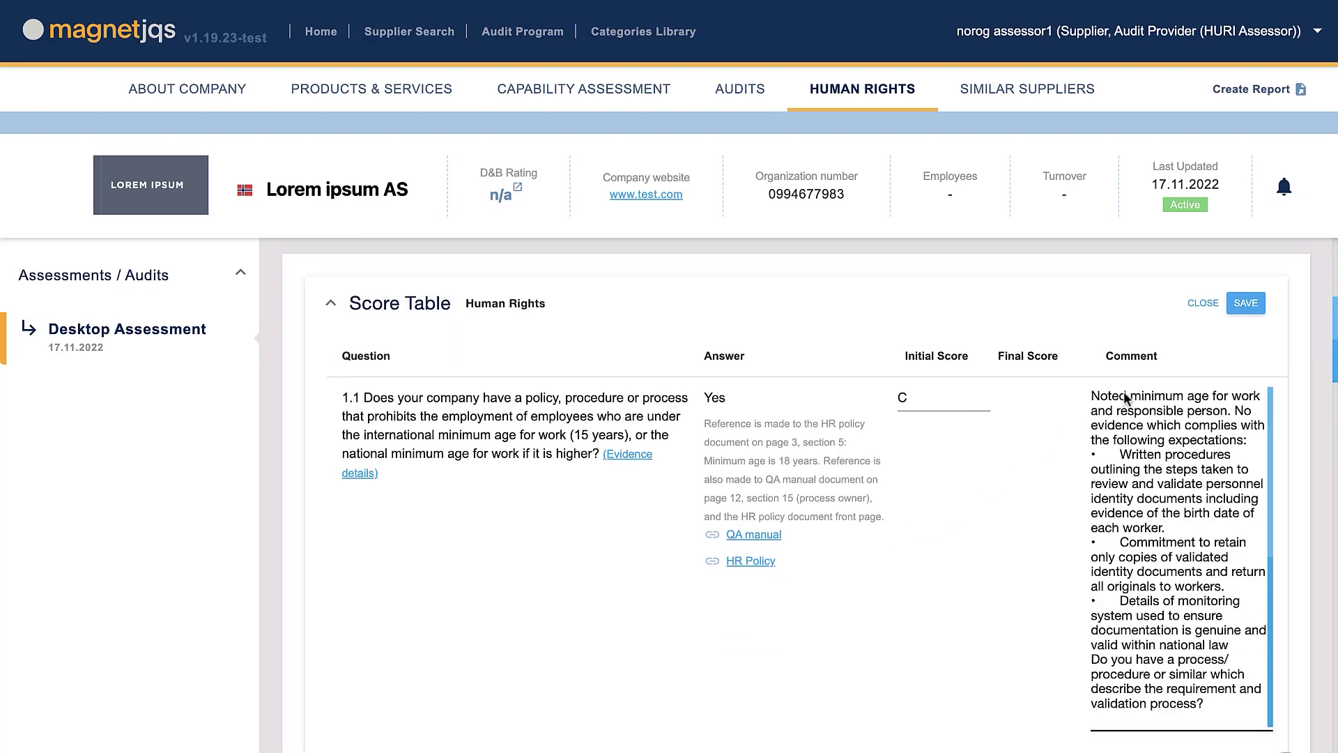
left_click(1245, 304)
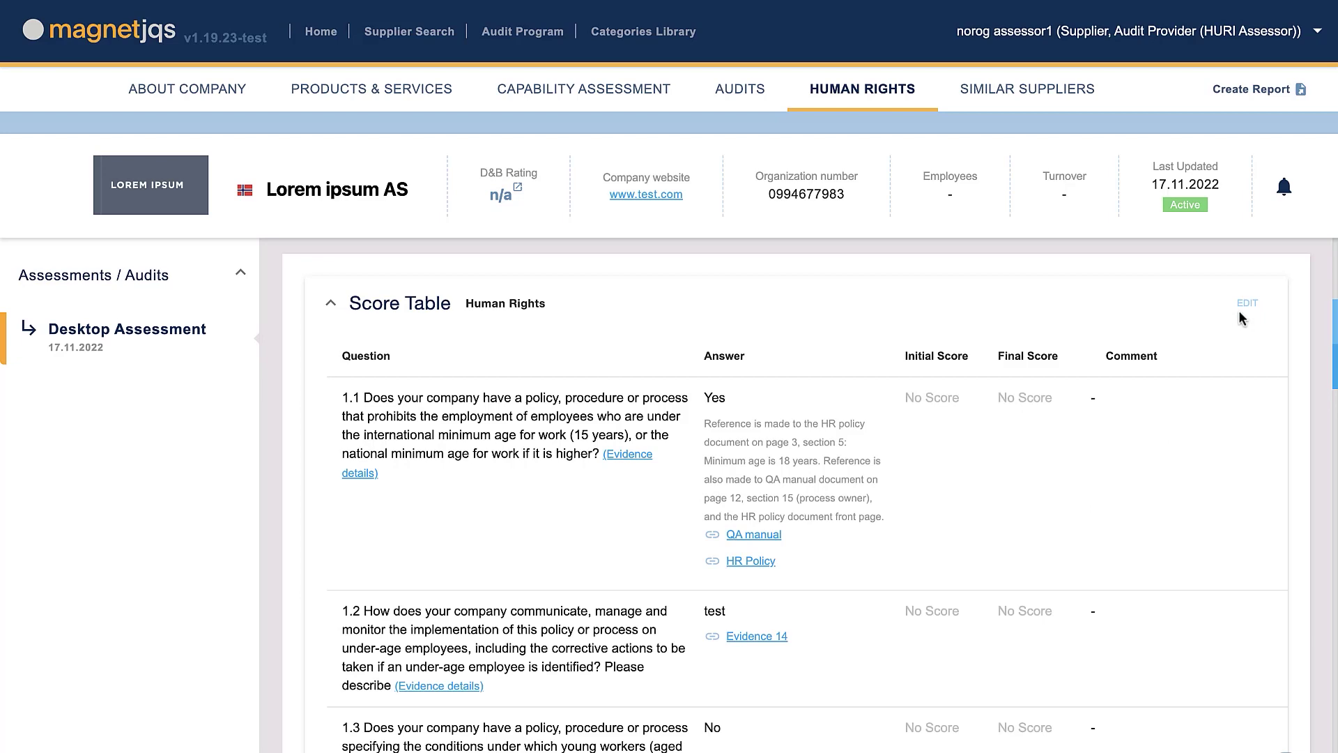
scroll(492, 590, "up", 3)
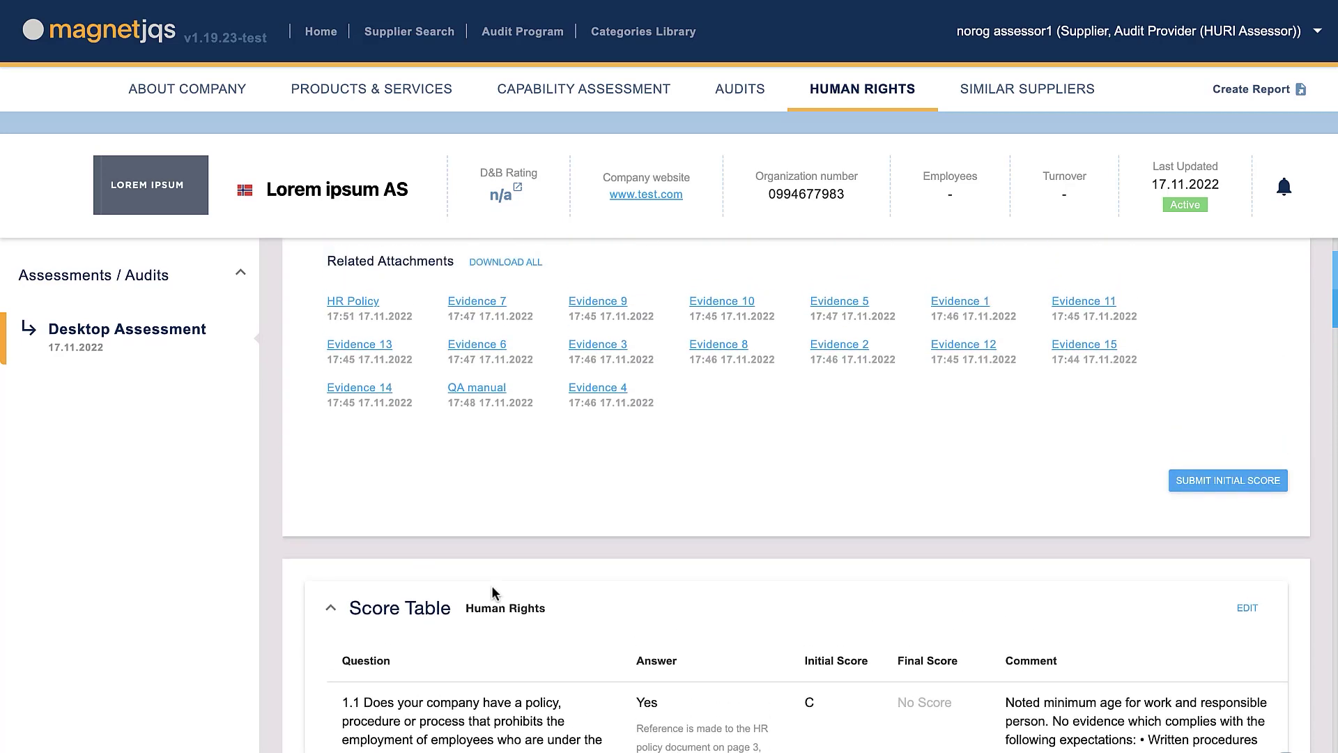
left_click(1203, 566)
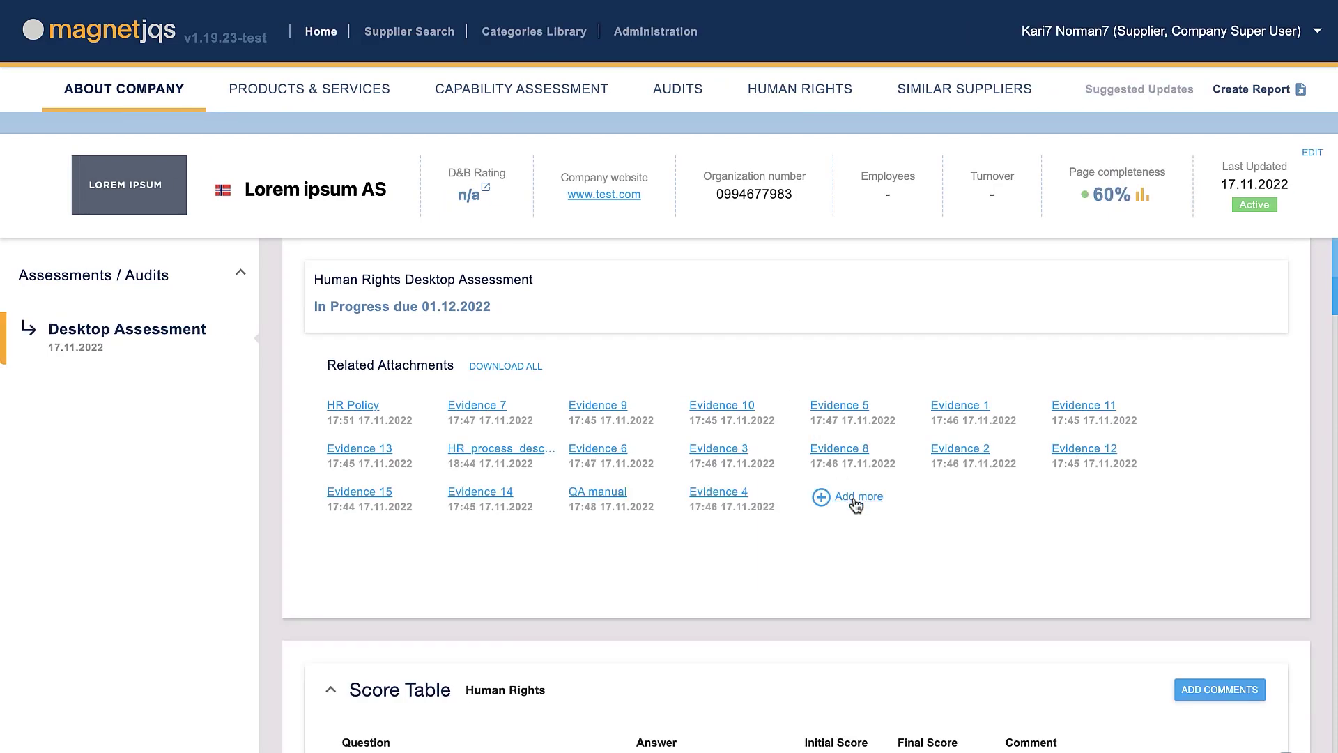
Step: Upload and save HR_process_description document.pdf as an additional attachment
left_click(856, 497)
left_click(878, 557)
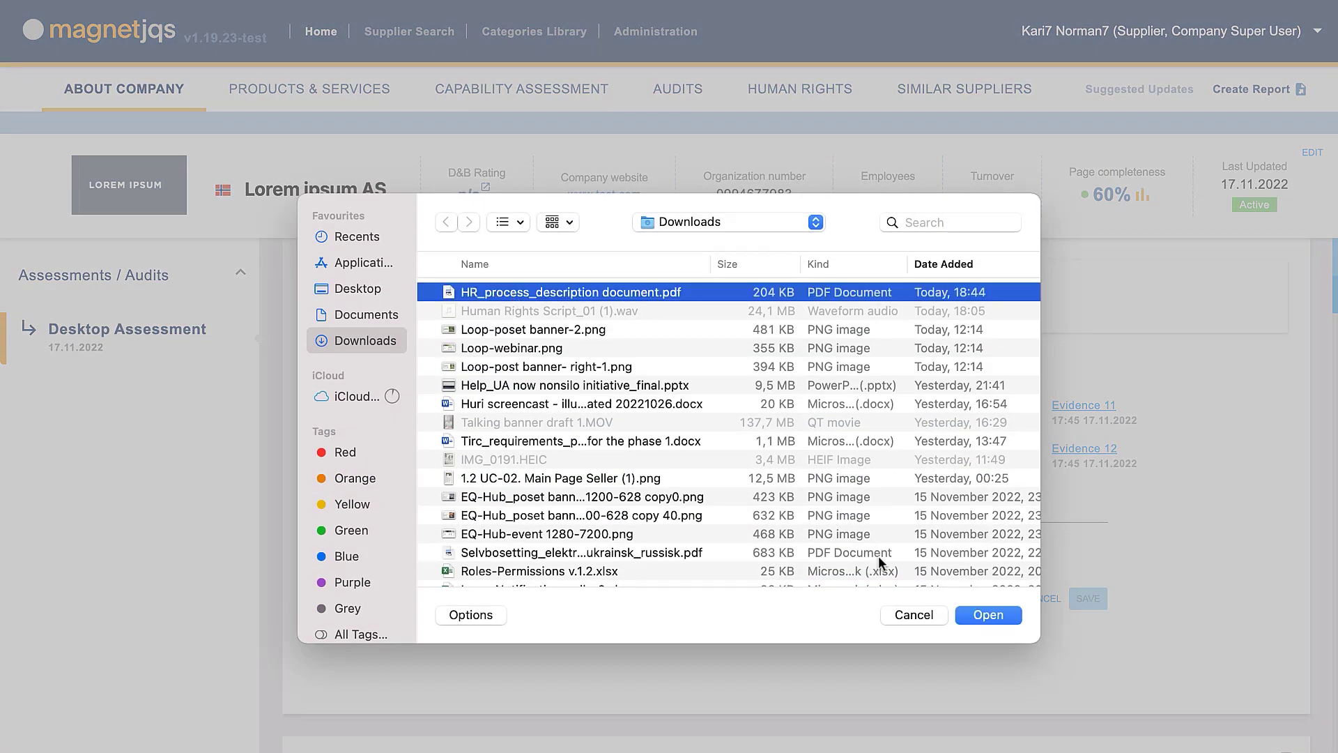
left_click(987, 615)
left_click(1082, 591)
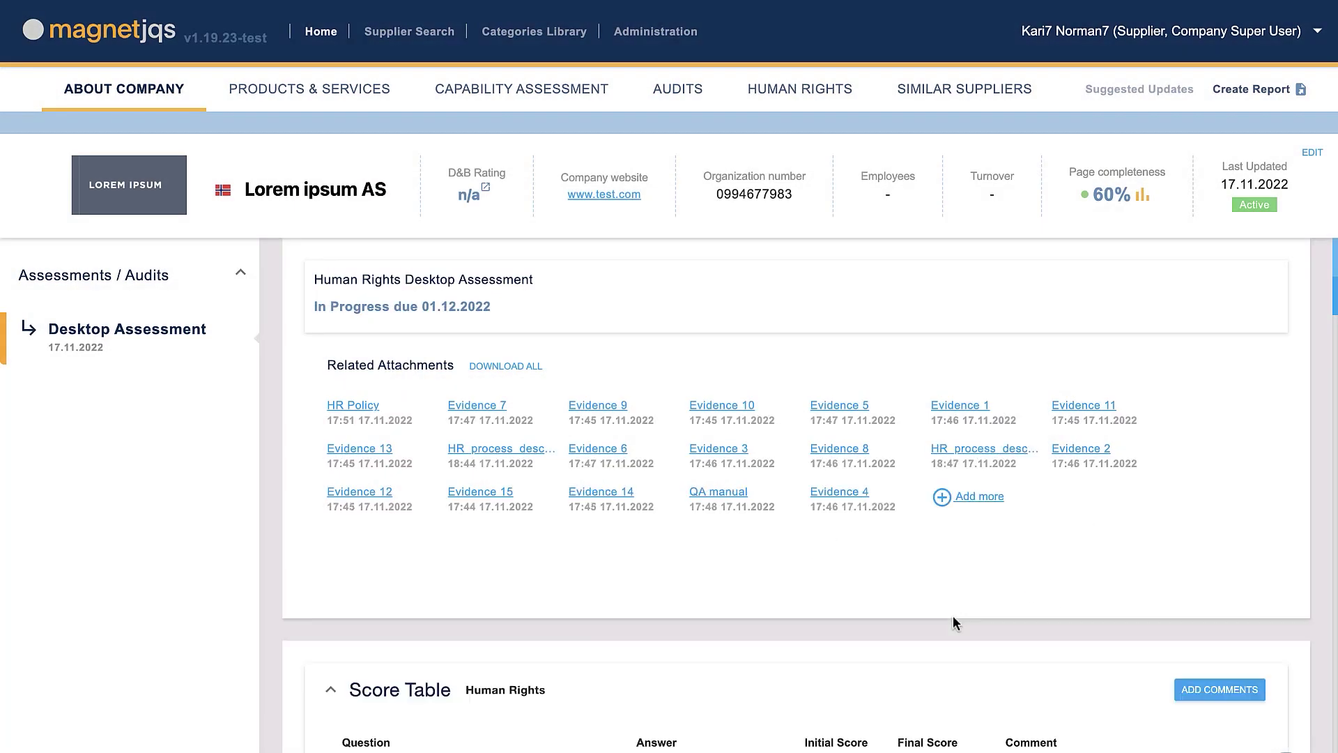
Step: Reply to the assessor's comments on questions 1.1 and 3.1 about the HR process document
scroll(953, 622, "down", 7)
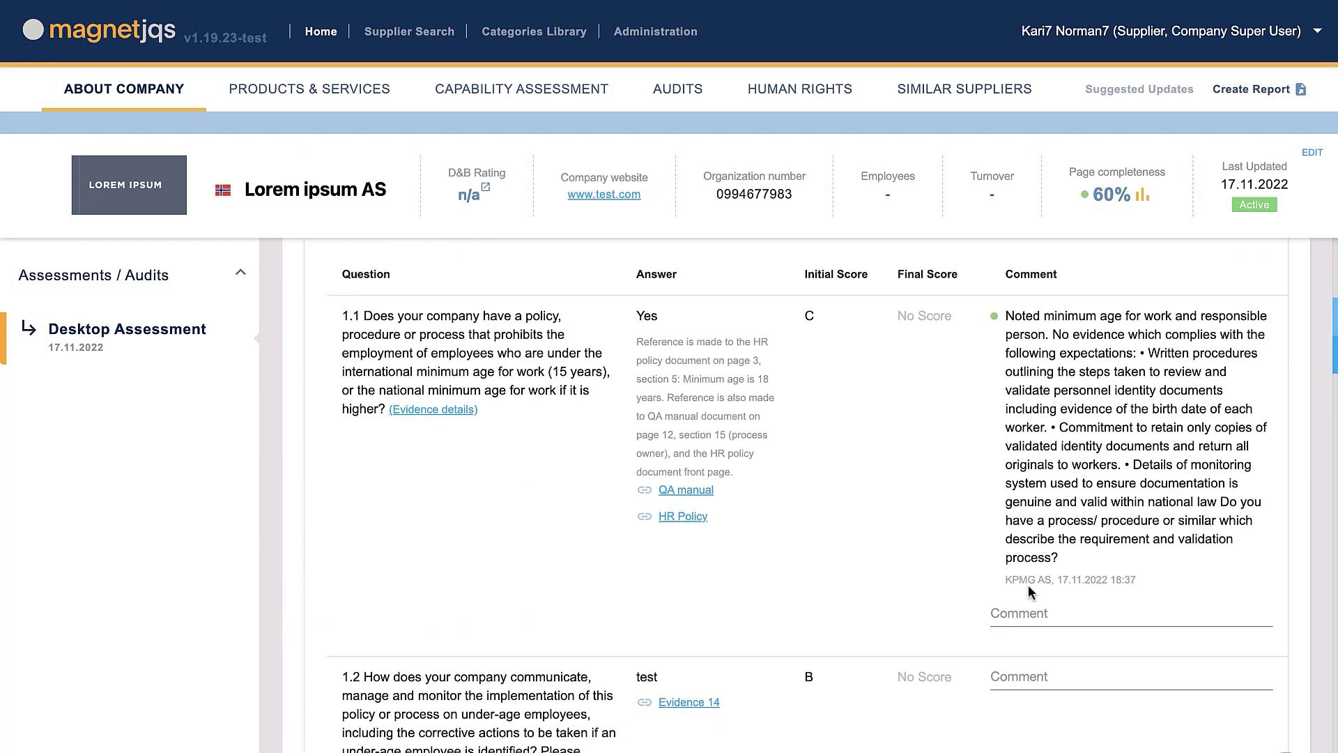
left_click(1032, 612)
type("Reference is made to HR process description document page 6 section 15. Requirement for validation and control of documents.")
scroll(980, 638, "down", 10)
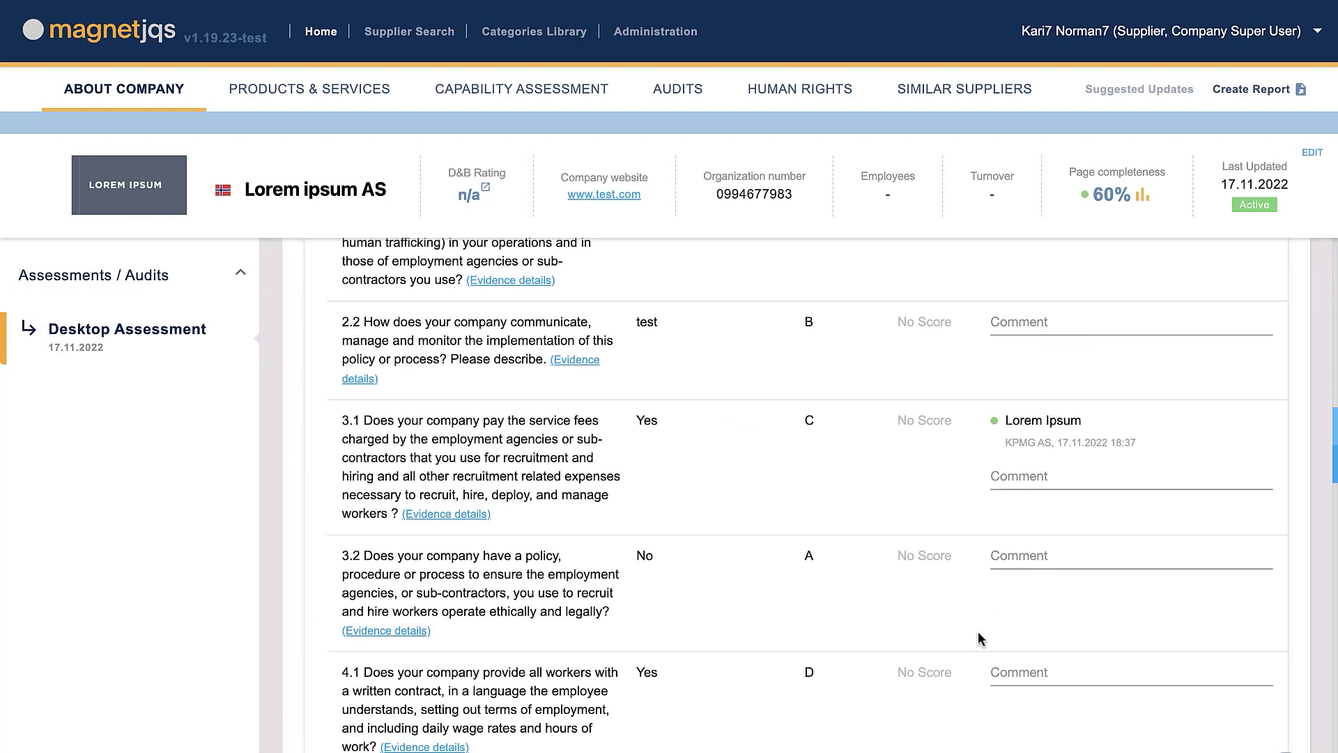
left_click(1036, 481)
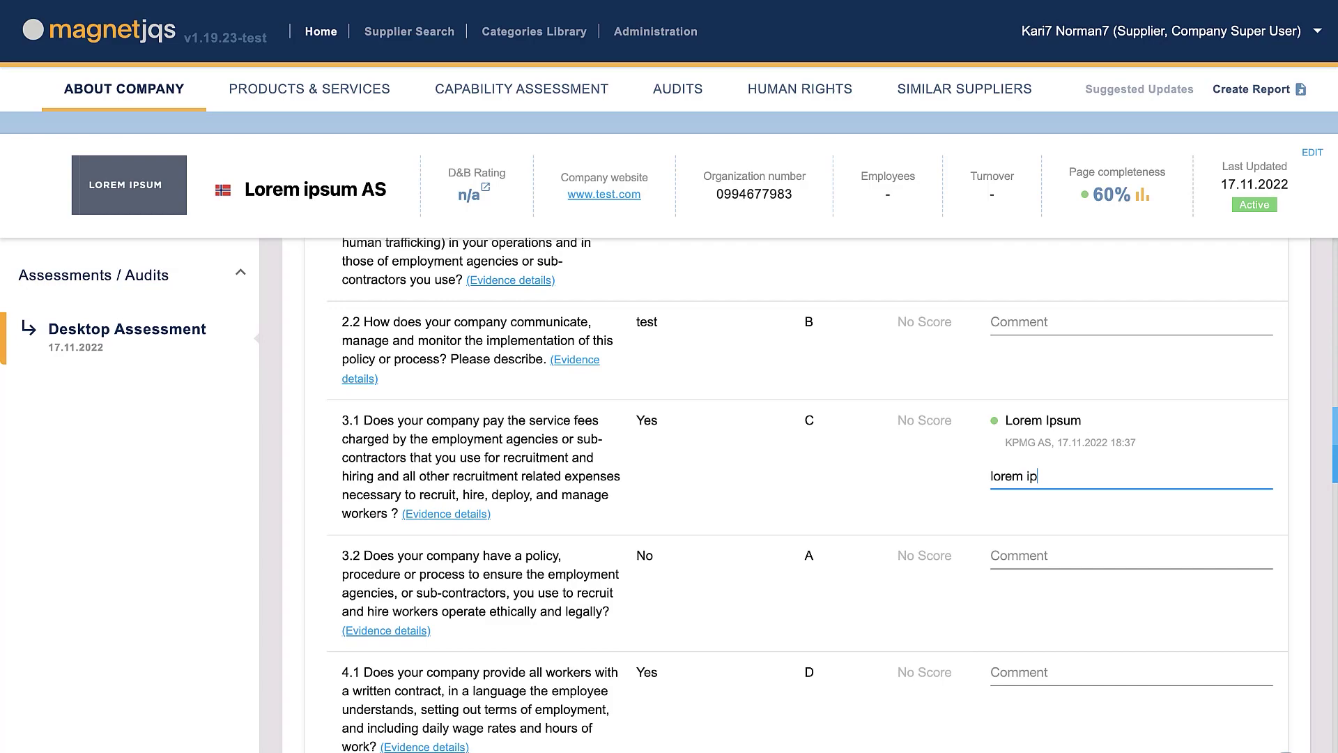
scroll(1036, 491, "up", 1)
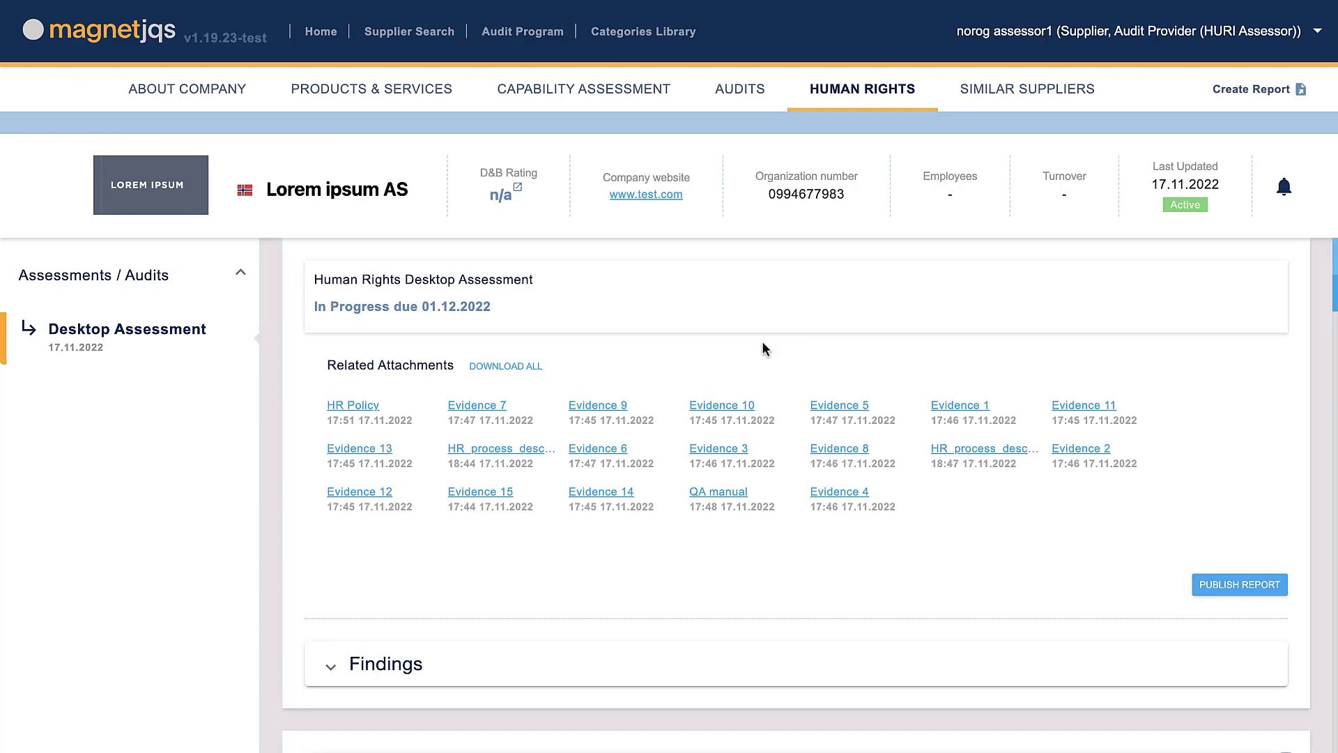
Step: Note how identity documents are verified on question 1.1 and give it a final score A
scroll(762, 341, "down", 6)
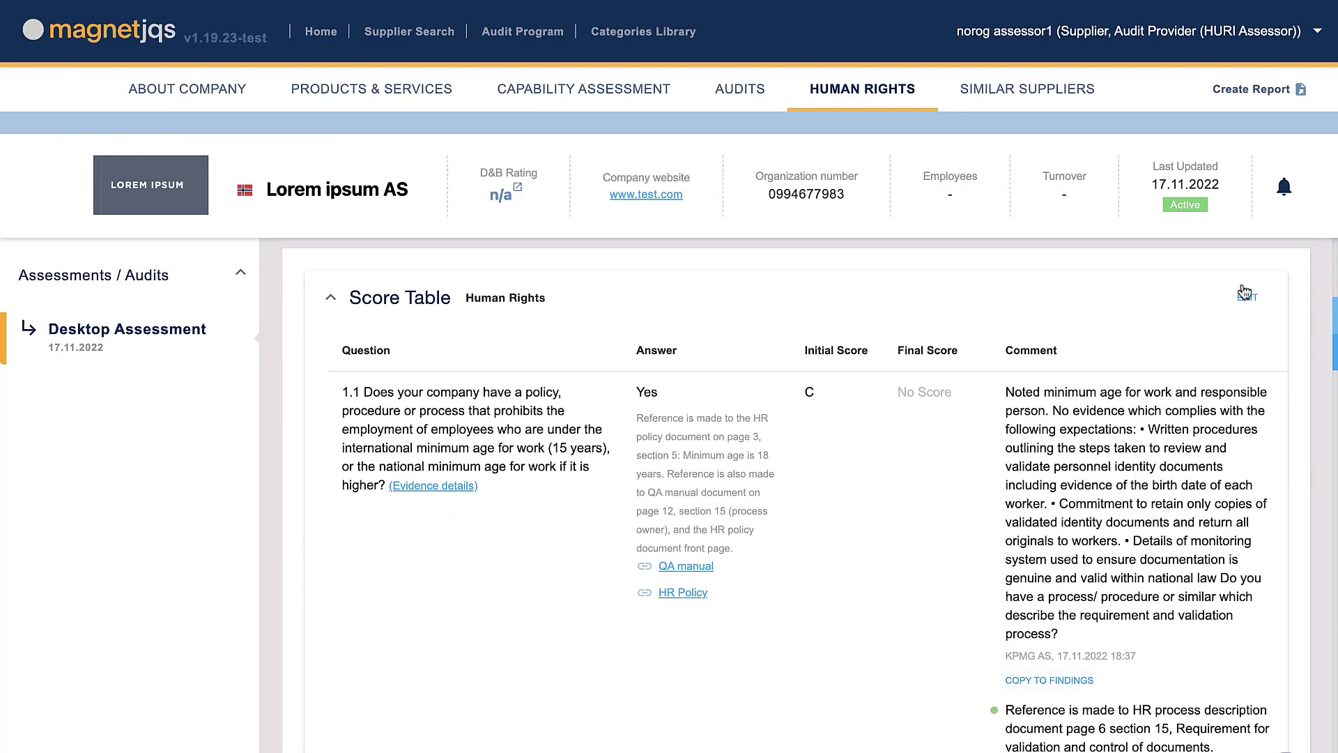
left_click(1247, 297)
scroll(1126, 571, "down", 2)
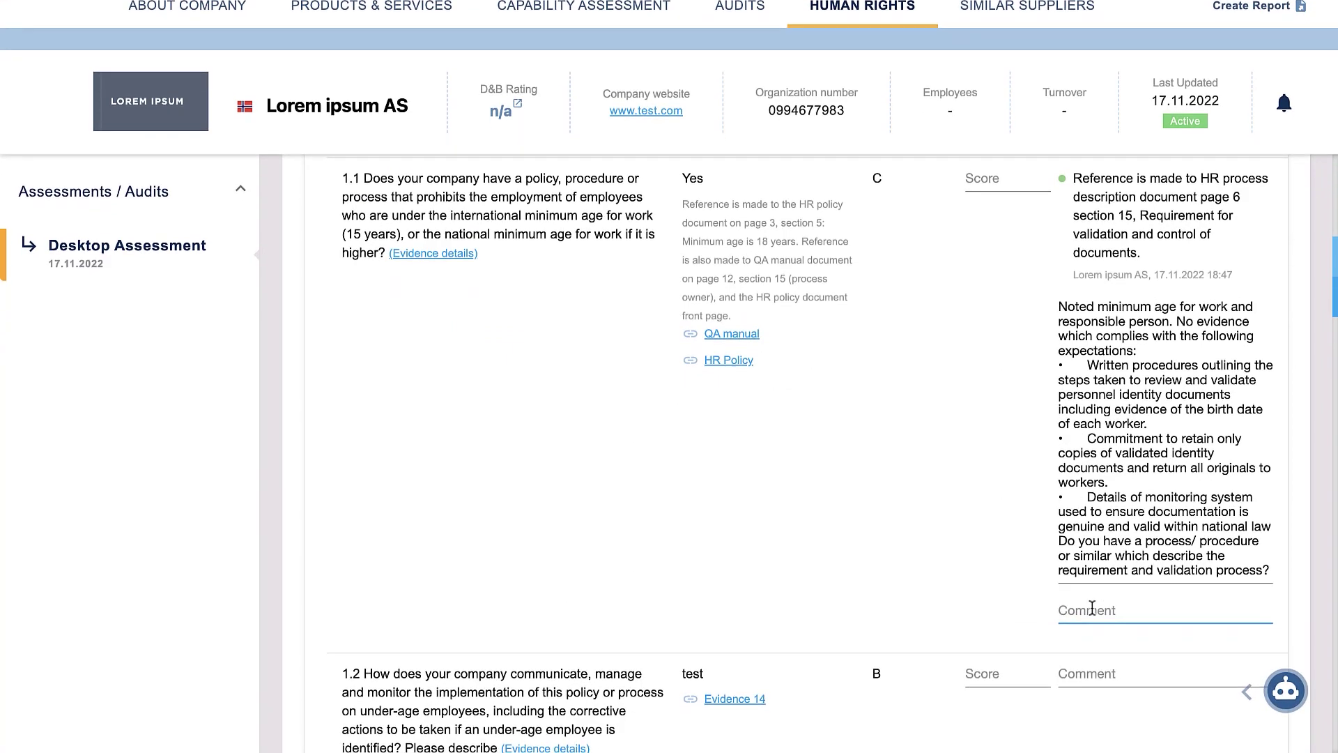
left_click(1099, 609)
type("Noted from HR process description document how identity documents are verified and returned.")
left_click(997, 267)
left_click(997, 295)
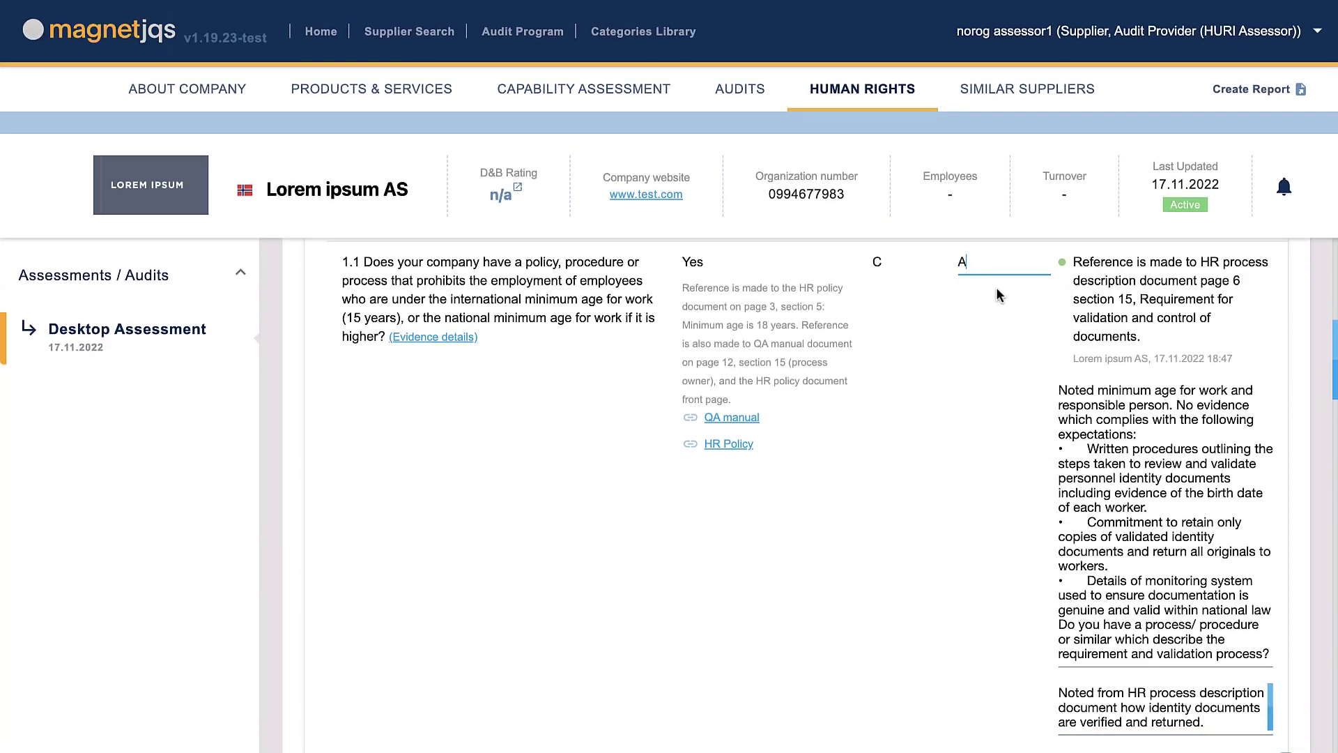
Step: Give question 3.1 a final score of C
scroll(917, 596, "down", 3)
scroll(917, 597, "down", 3)
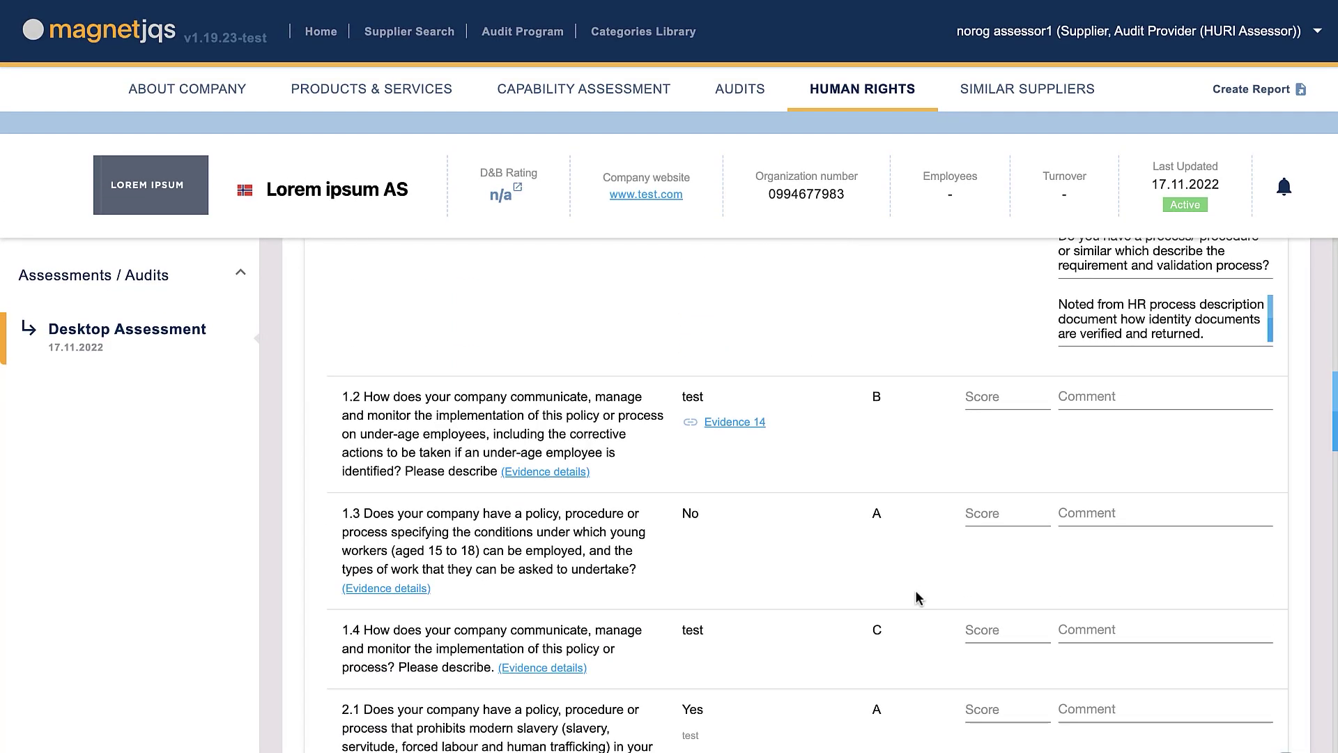
scroll(917, 597, "down", 5)
left_click(1005, 544)
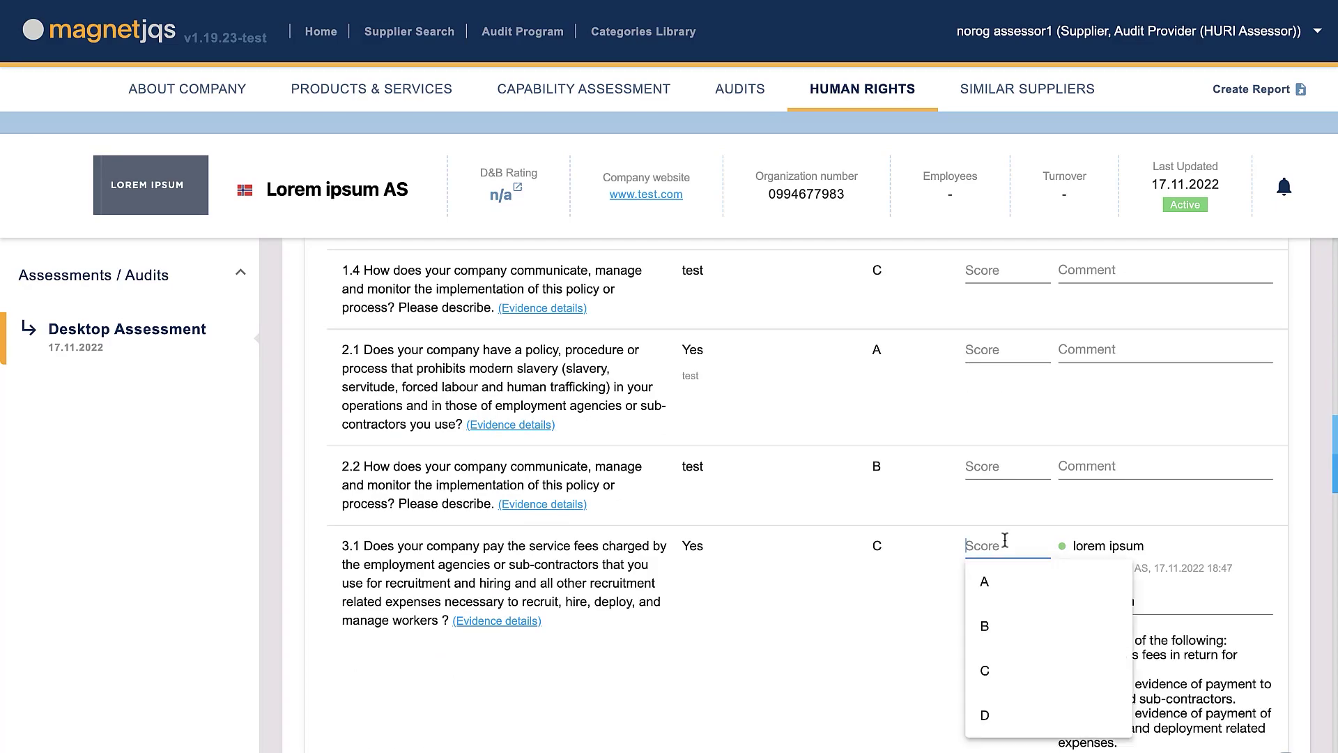
left_click(989, 671)
scroll(995, 672, "down", 4)
scroll(995, 672, "up", 15)
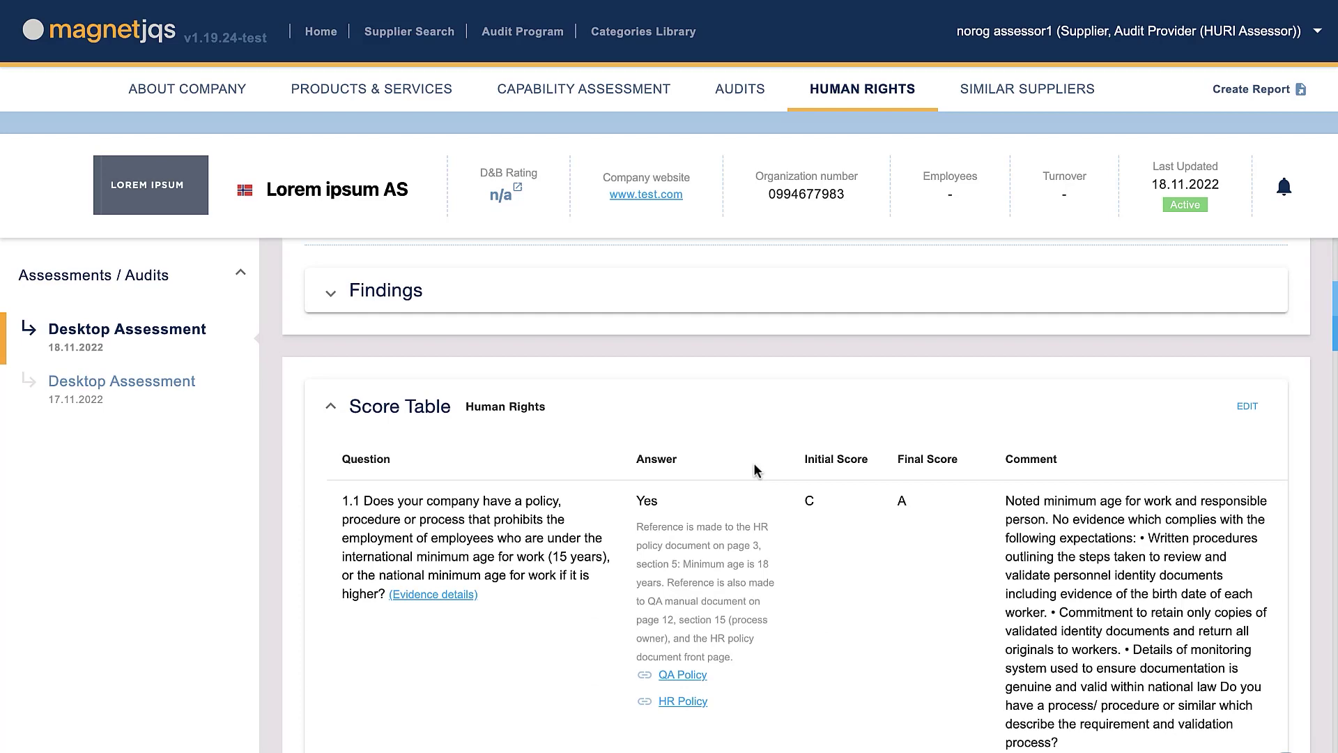
Step: Copy the 3.1 recruitment-fee comment into the Findings
scroll(754, 462, "down", 10)
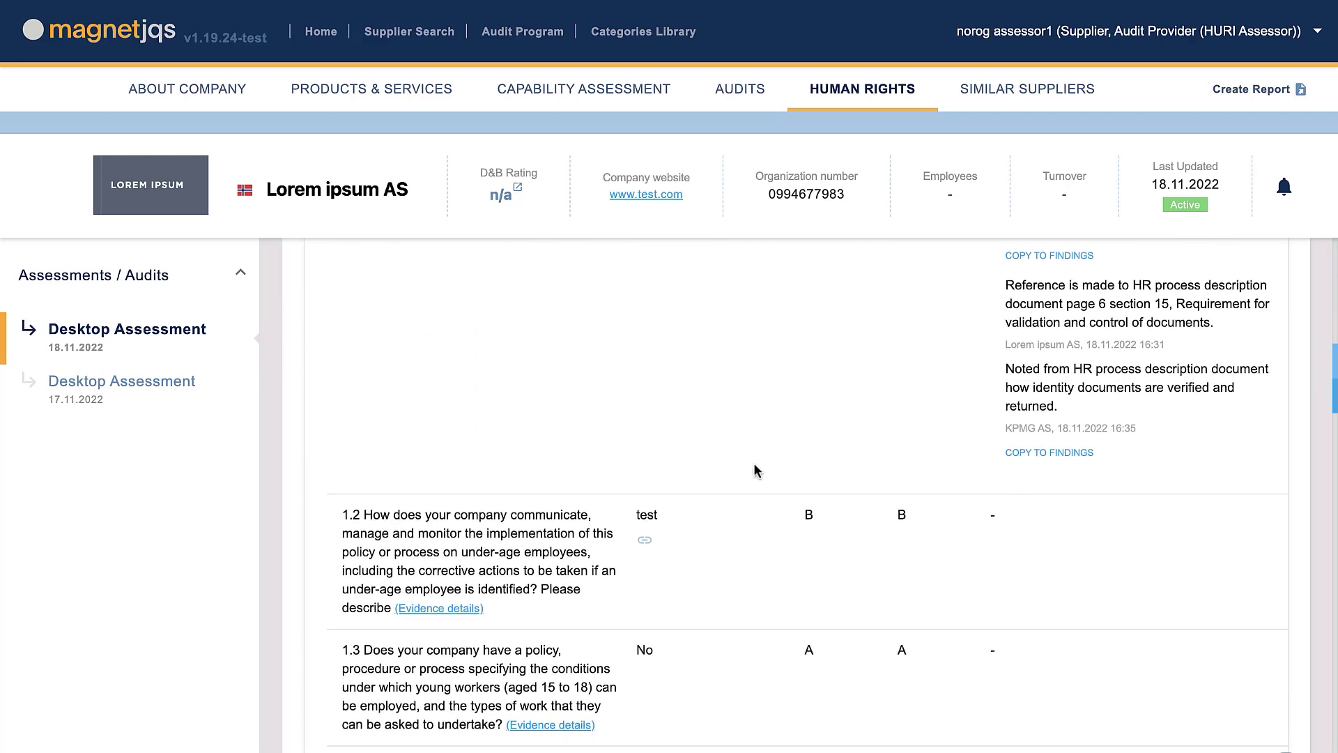
scroll(754, 462, "down", 9)
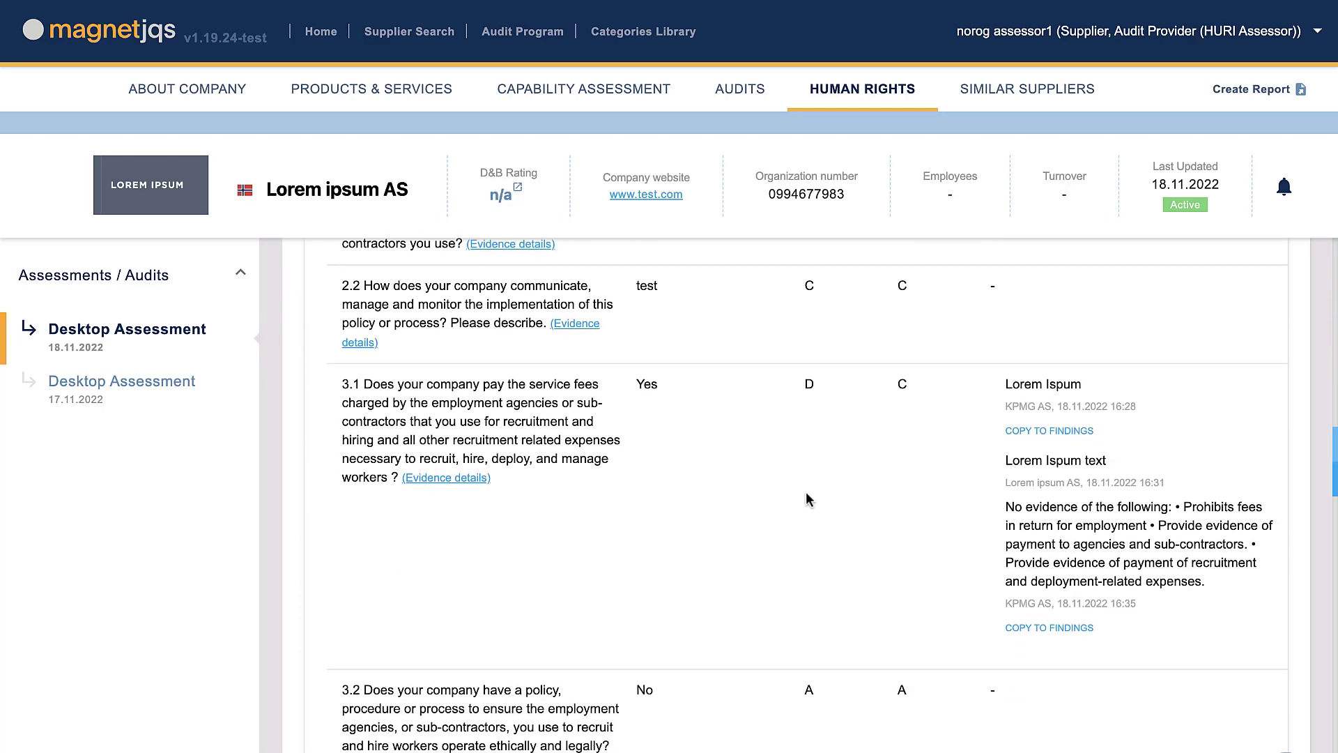
left_click(1017, 628)
Step: Check the copied comment in Findings, then publish the desktop assessment report
scroll(869, 531, "up", 20)
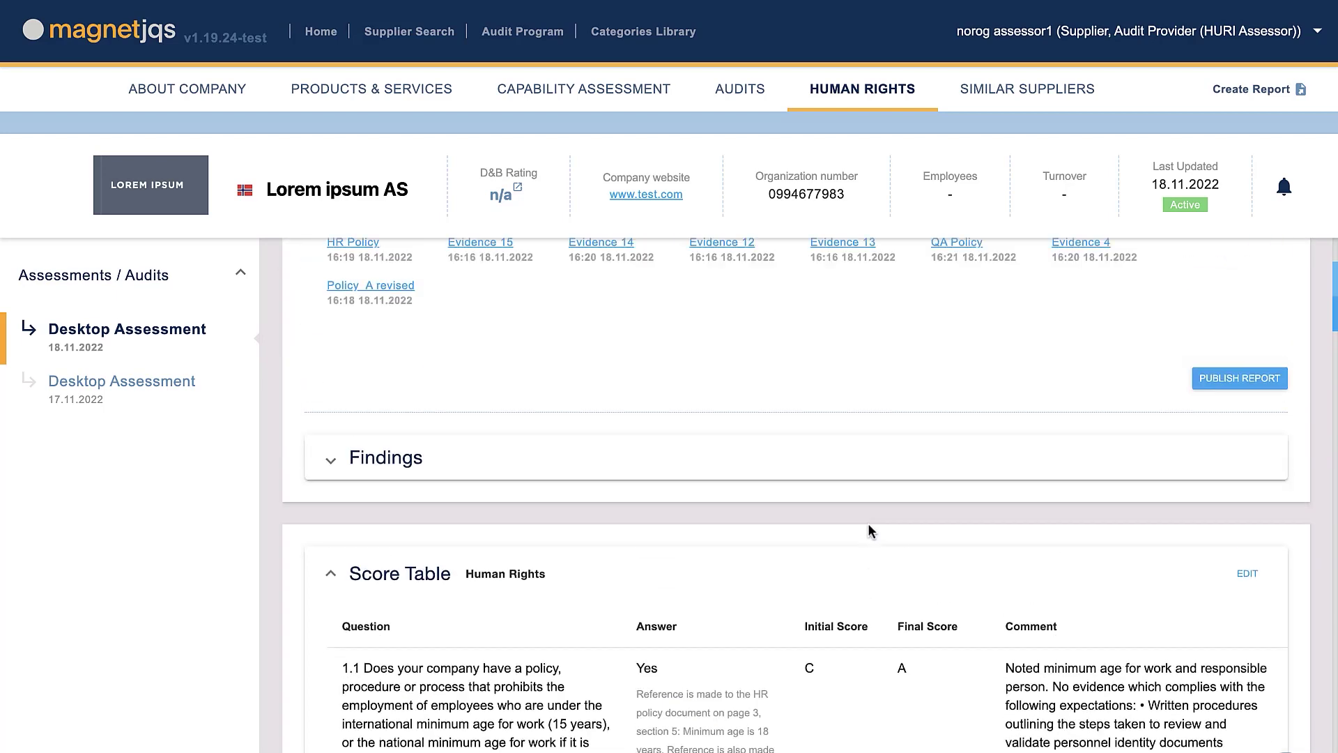
scroll(867, 532, "up", 3)
scroll(868, 531, "down", 2)
left_click(873, 580)
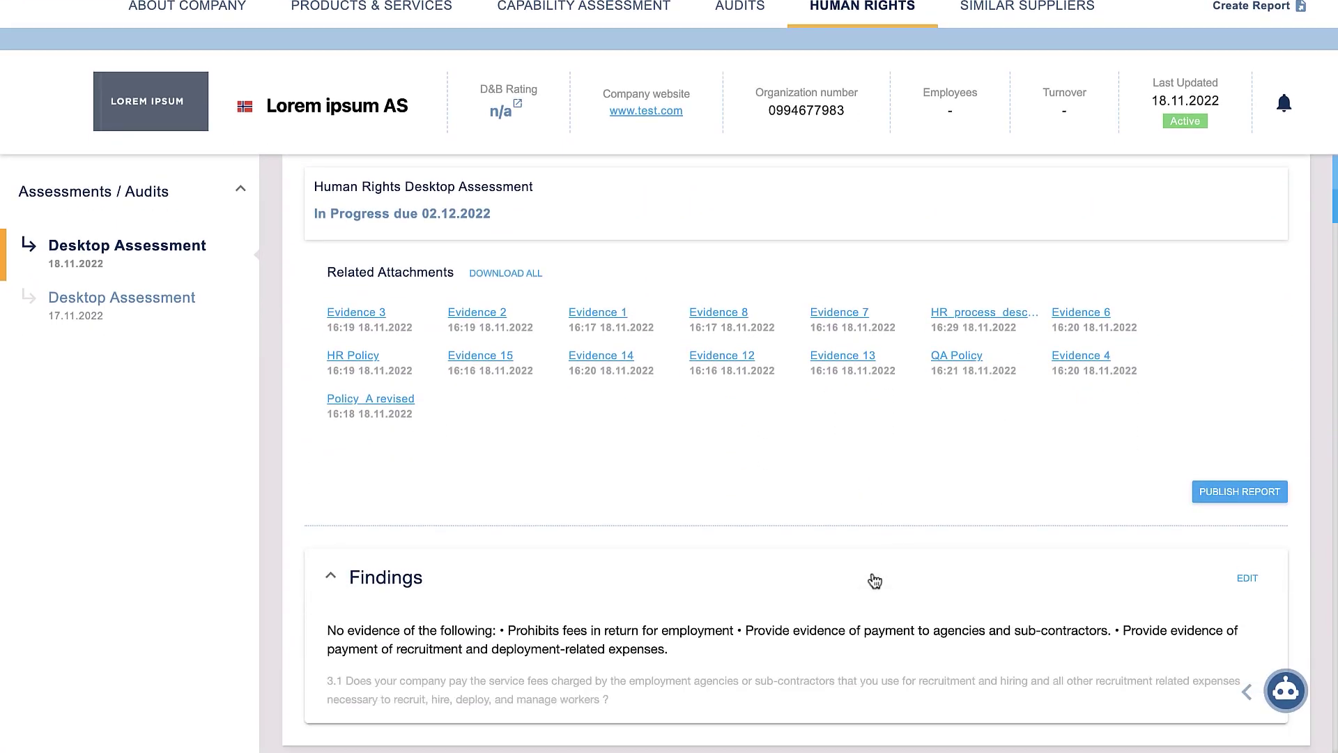
scroll(873, 606, "up", 2)
left_click(872, 638)
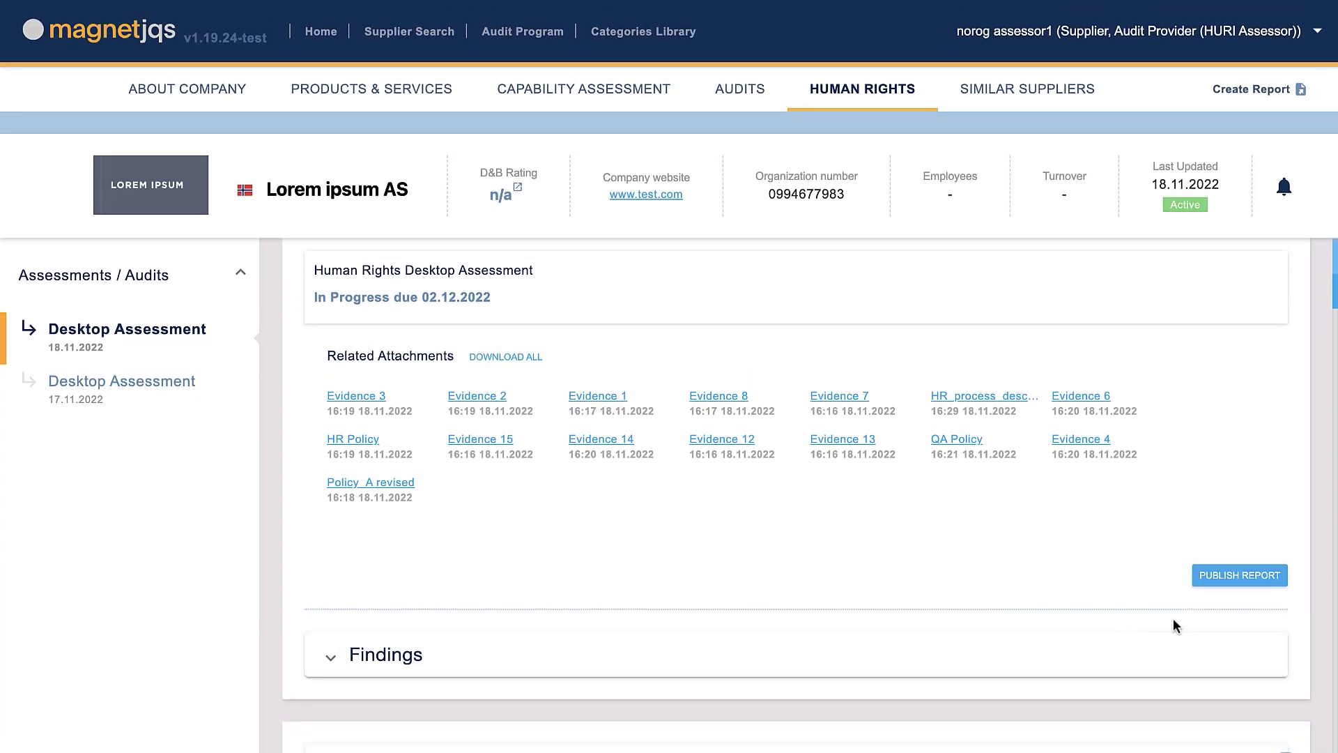
left_click(1215, 575)
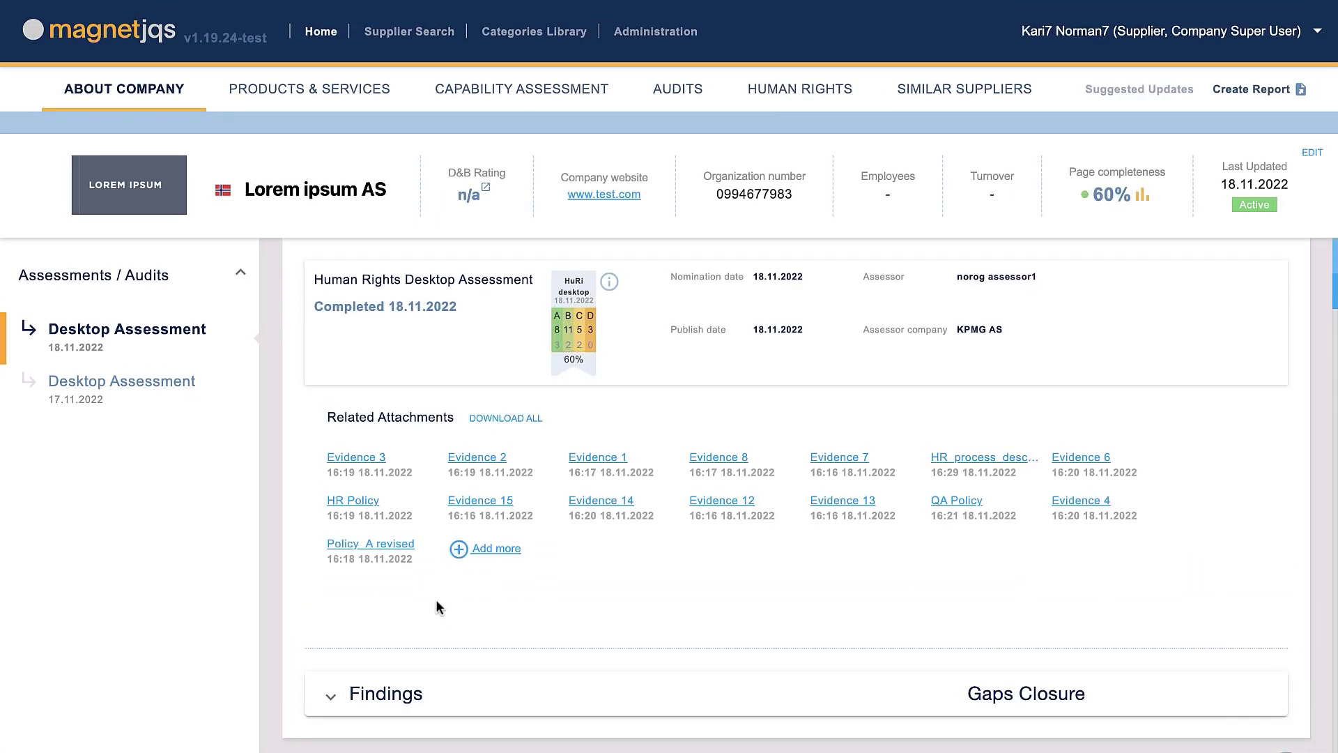
scroll(437, 613, "down", 3)
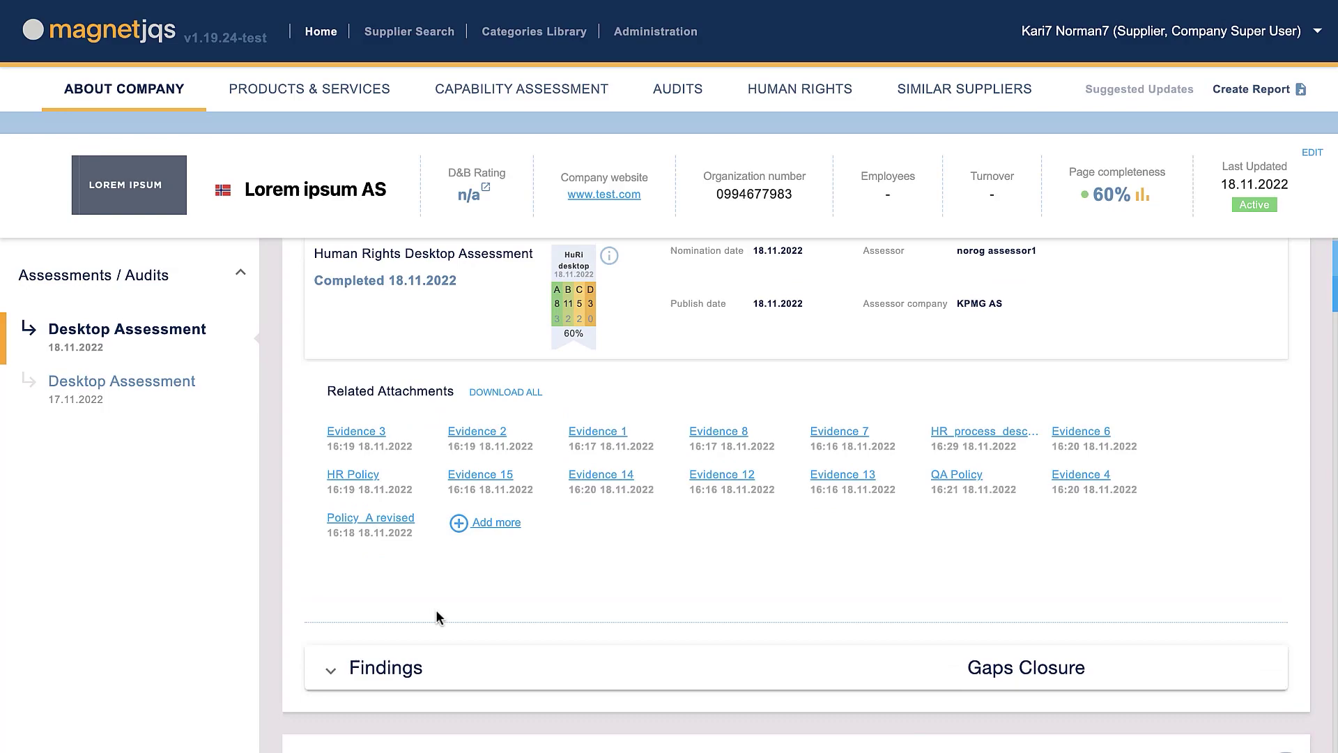
Step: Scroll the completed assessment and expand Findings to show the fee finding and Gaps Closure
scroll(437, 616, "down", 2)
left_click(456, 431)
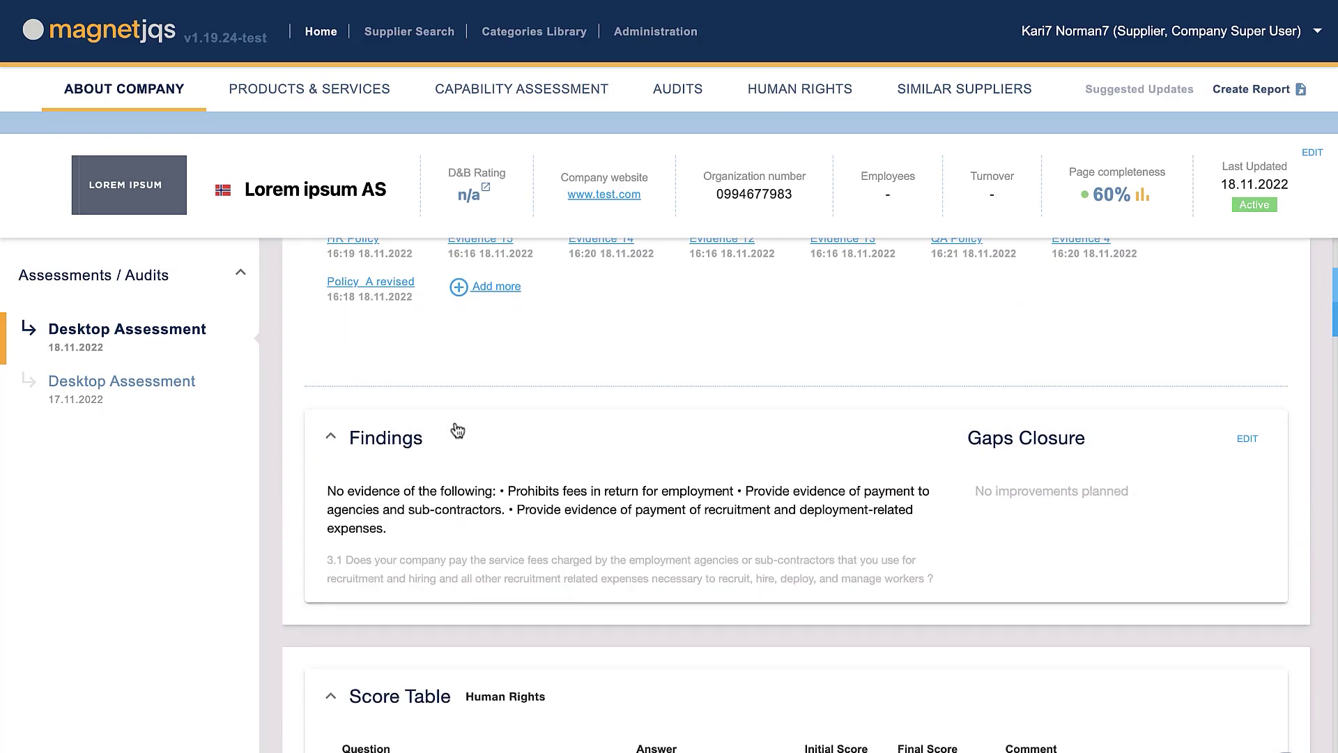
left_click(457, 432)
scroll(464, 592, "down", 10)
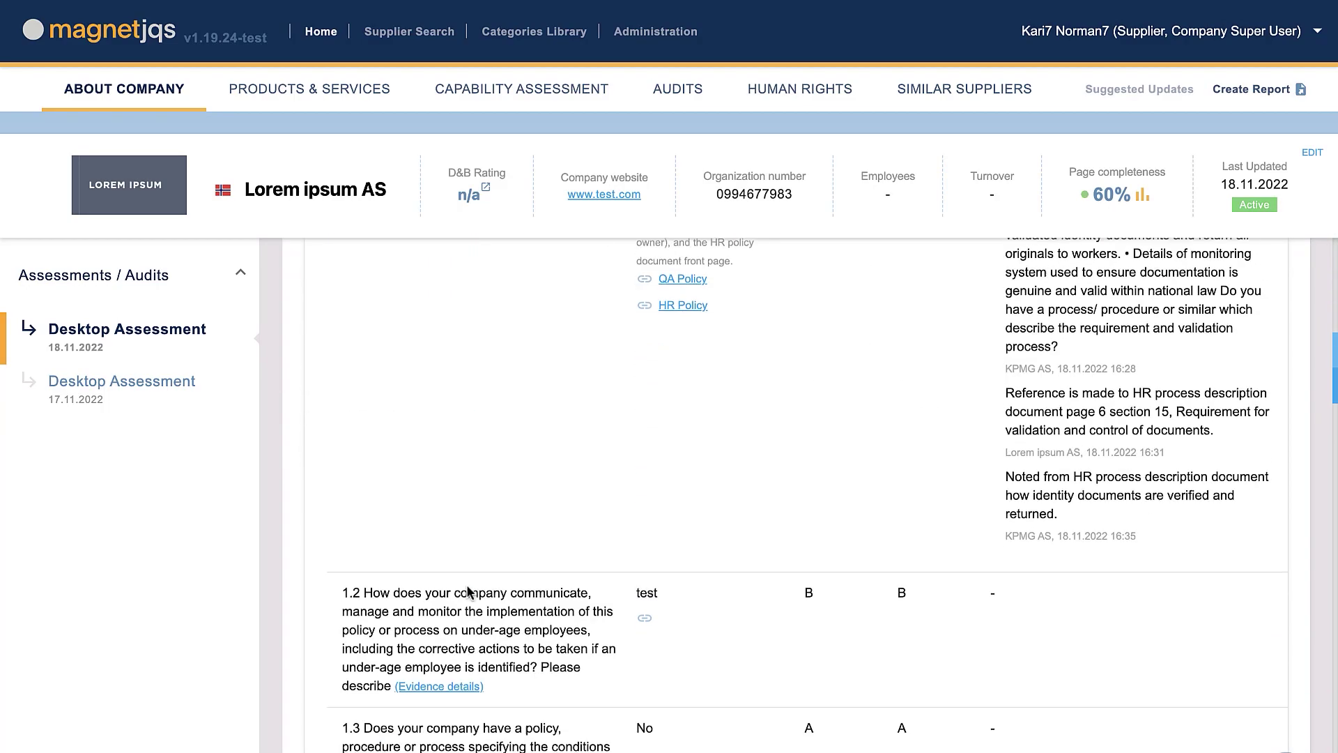
scroll(466, 585, "down", 6)
scroll(469, 589, "up", 15)
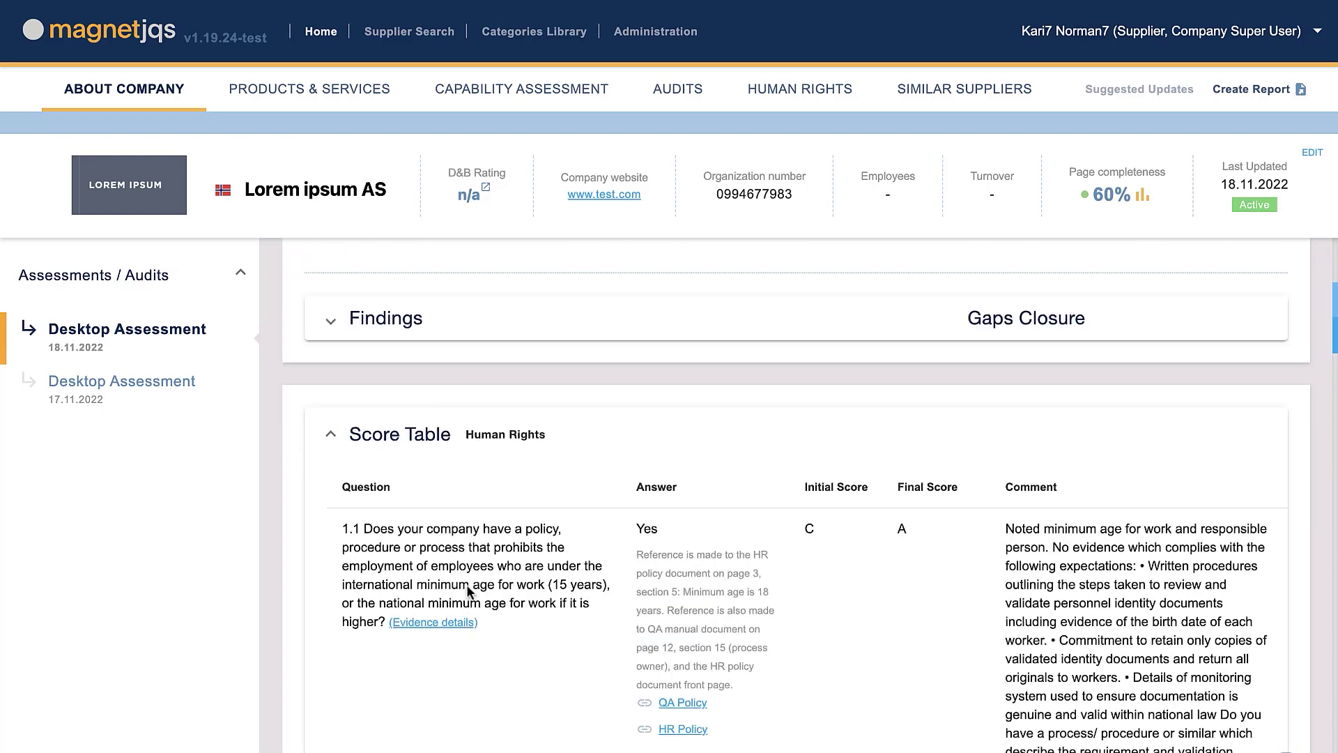
scroll(469, 593, "up", 3)
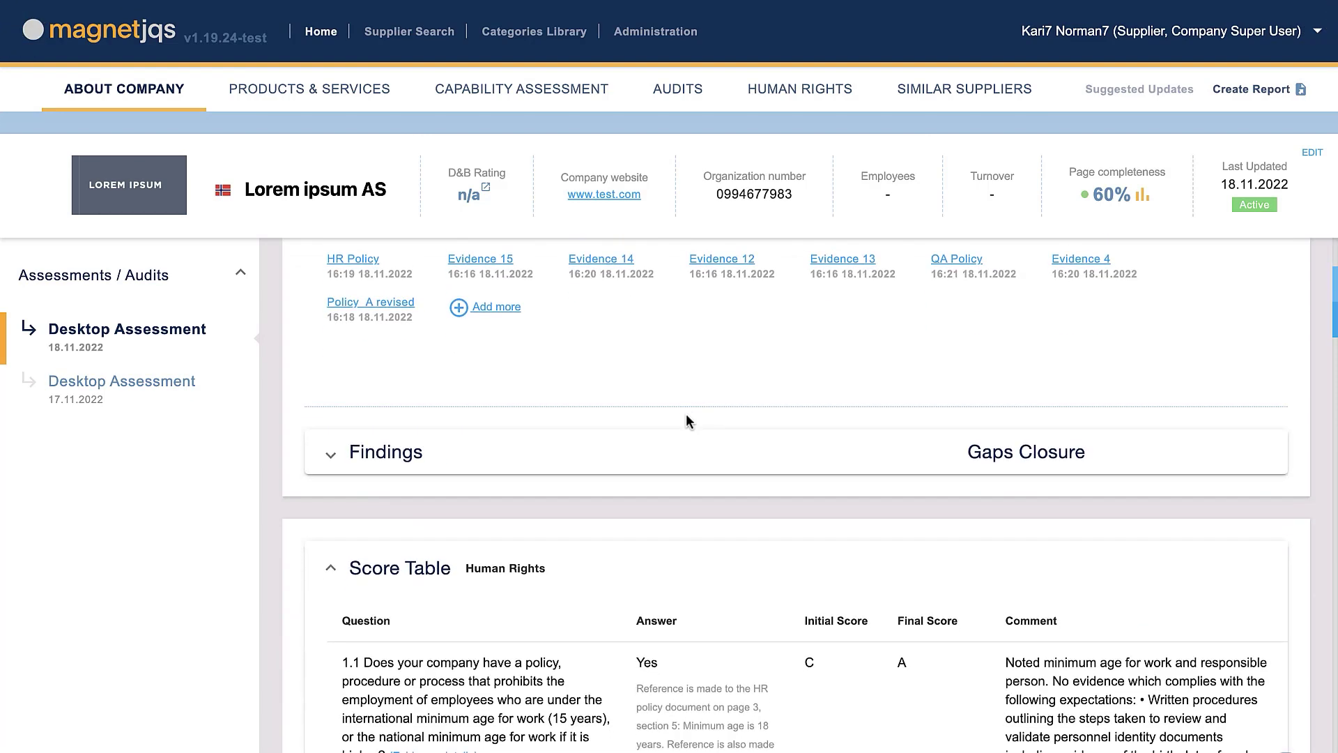
scroll(686, 412, "down", 1)
left_click(679, 406)
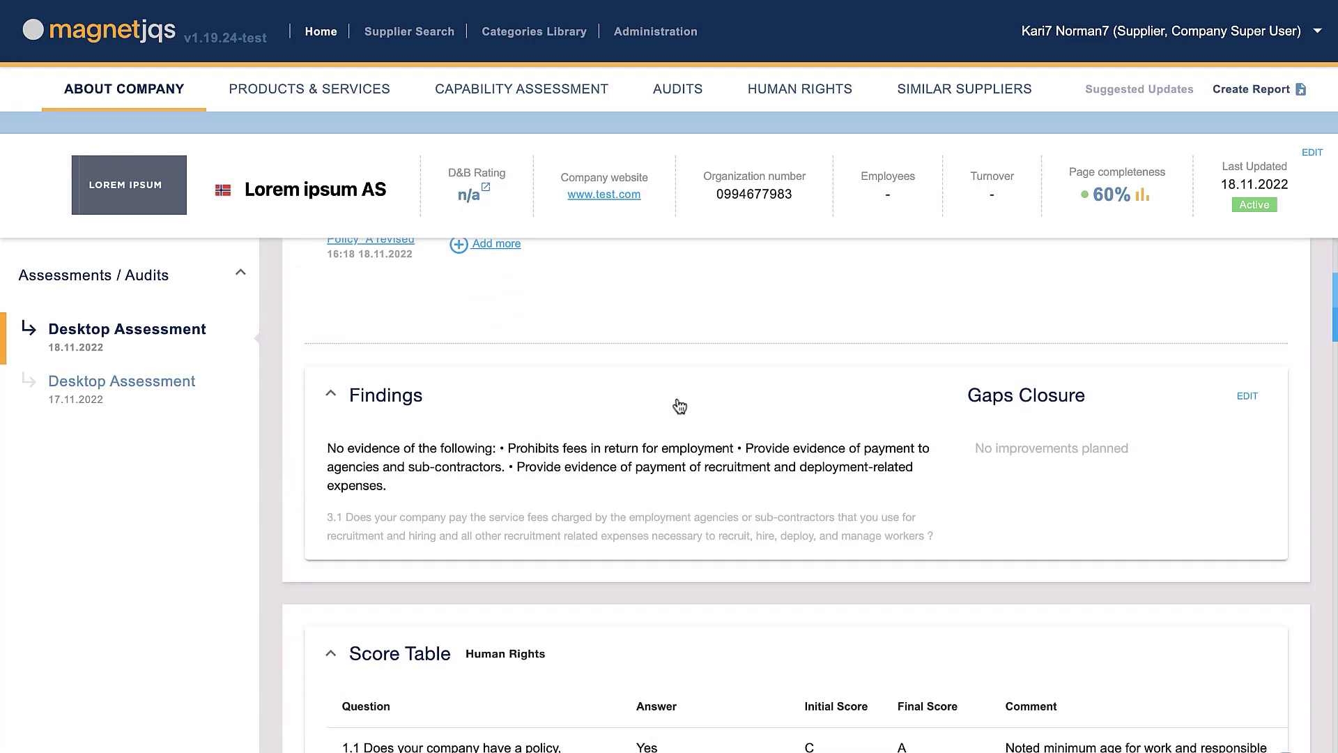
Step: Add a gap-closure action to update policy B against recruitment fees, with a responsible person, due 25.01.2023
left_click(1247, 396)
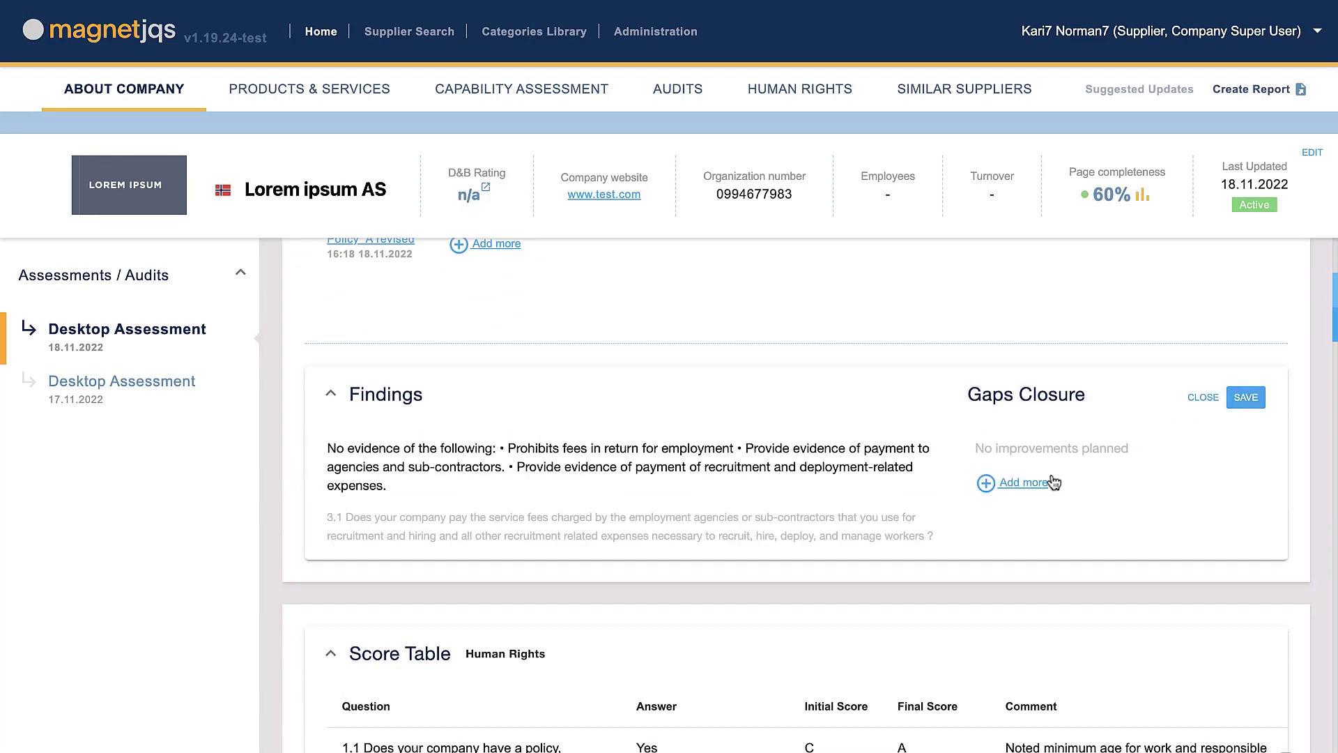
left_click(1024, 483)
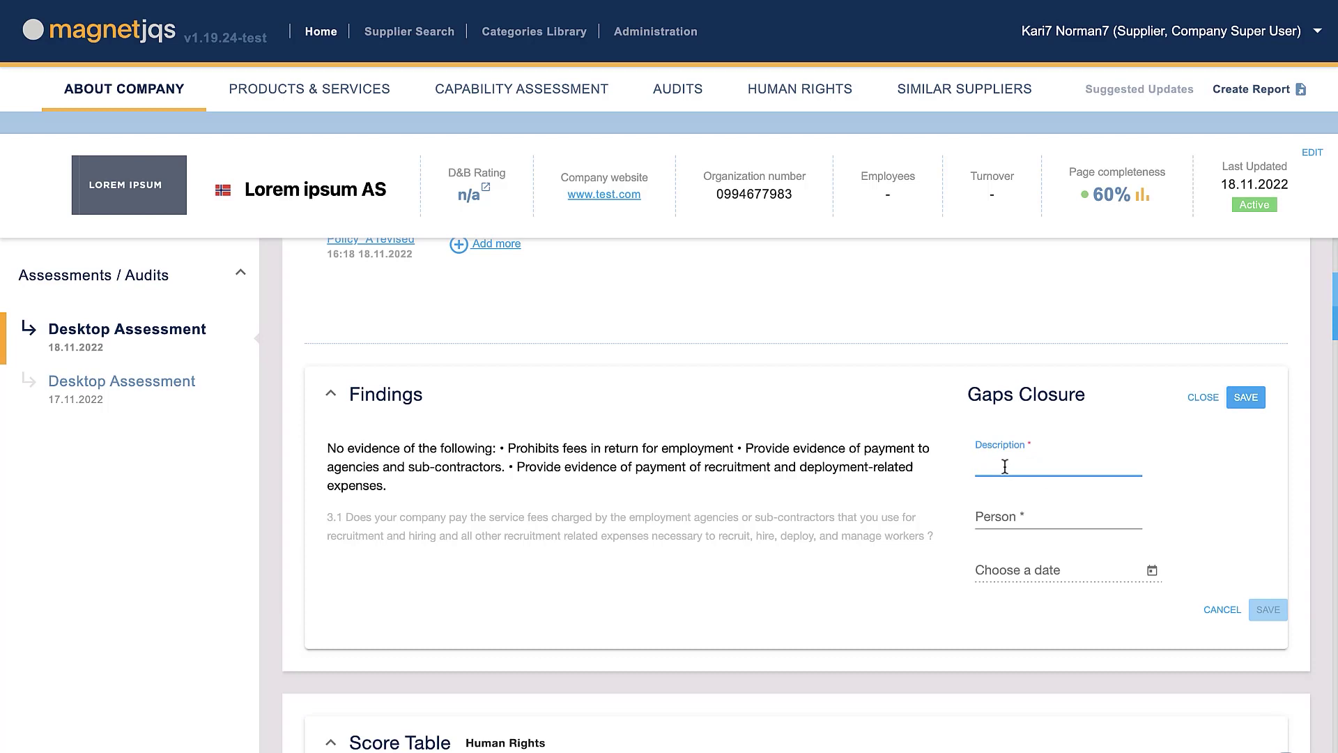
key("ctrl+v")
left_click(999, 512)
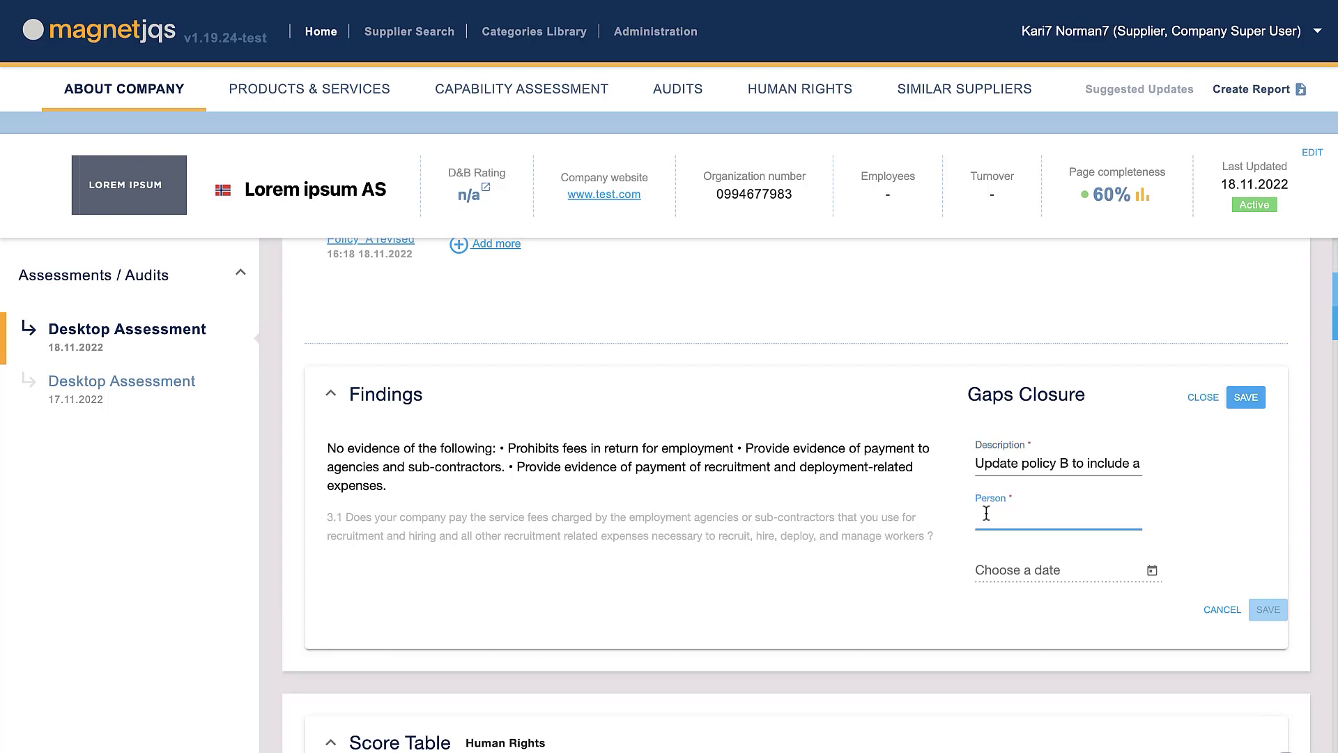
type("John Smith")
left_click(1149, 570)
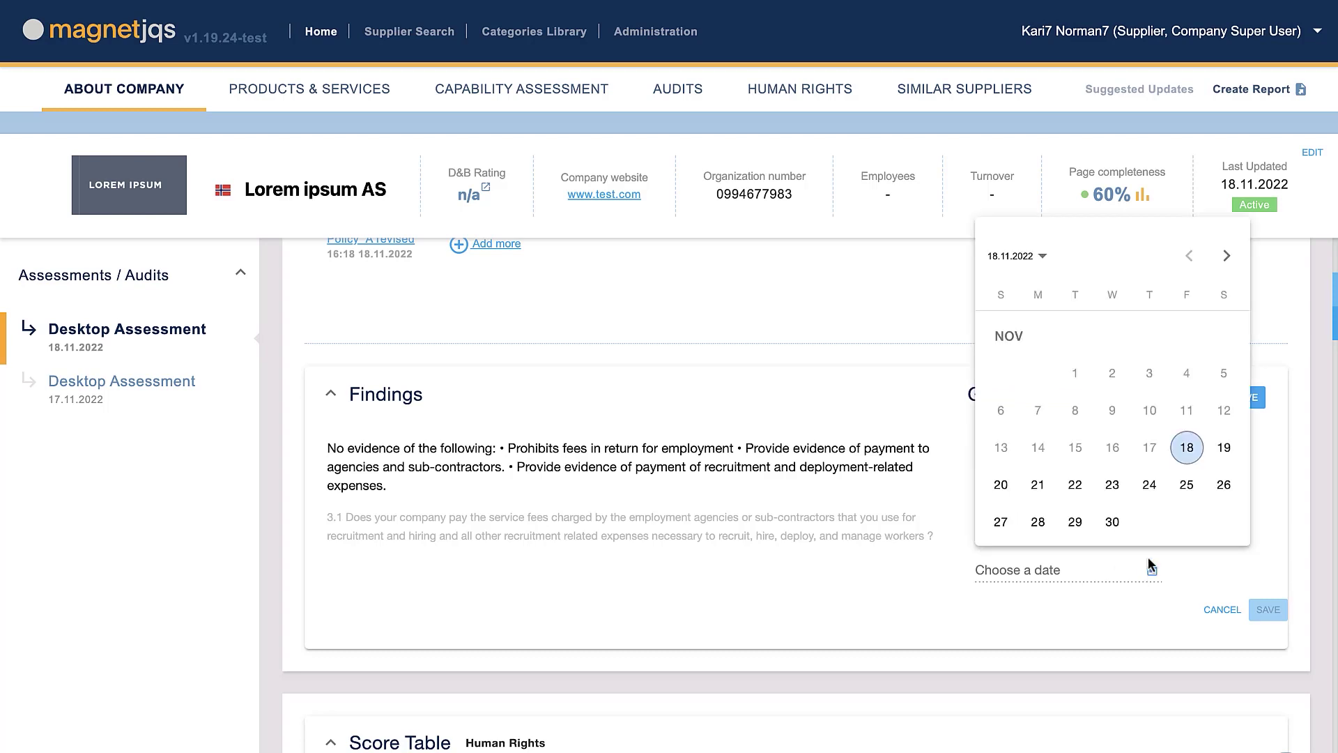
double_click(1224, 257)
left_click(1112, 484)
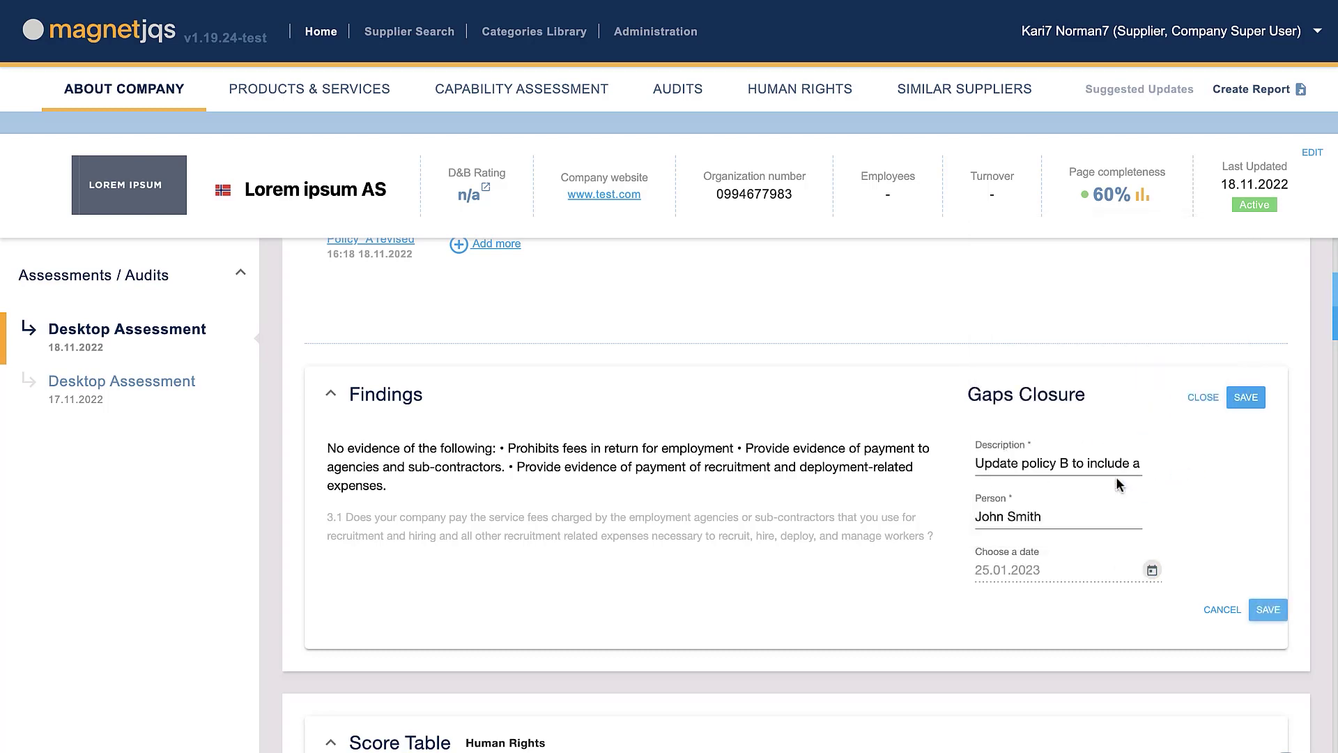
left_click(1266, 611)
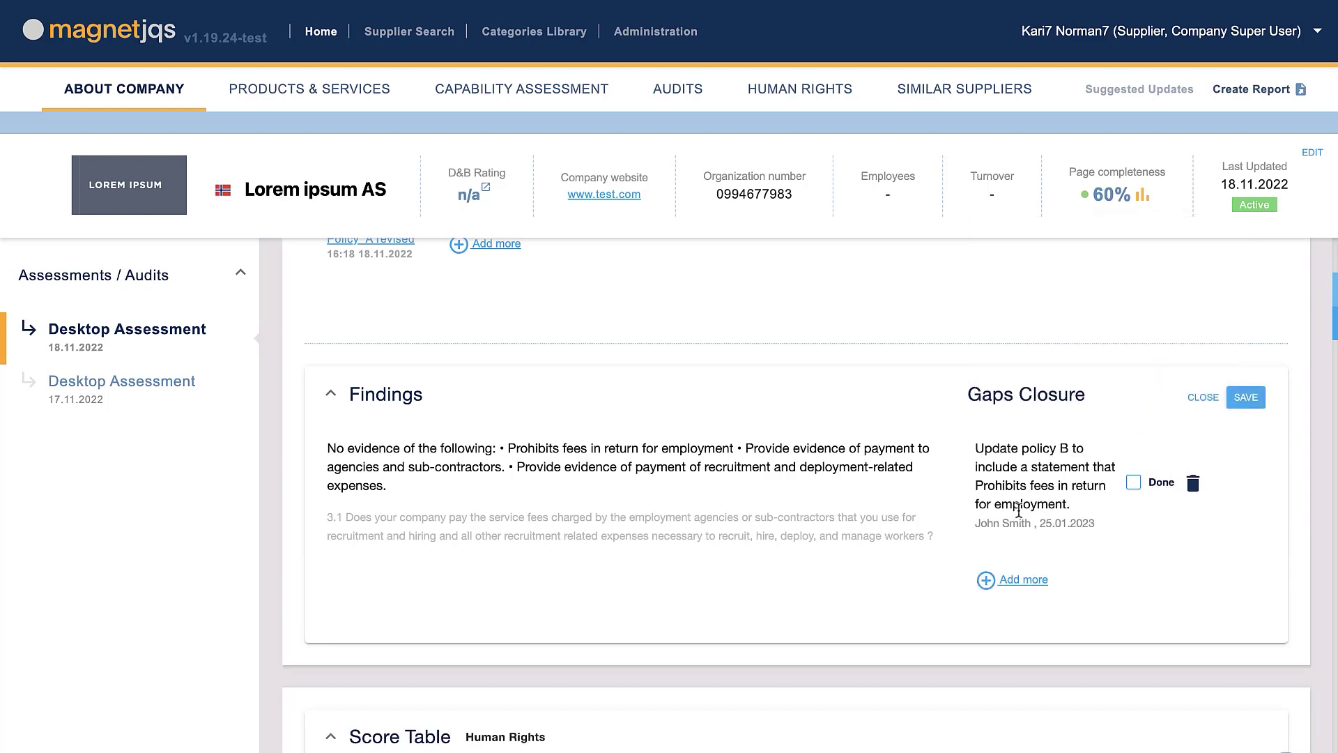
Step: Begin a new related attachment entry and focus its name field
scroll(528, 525, "up", 4)
left_click(496, 513)
left_click(493, 524)
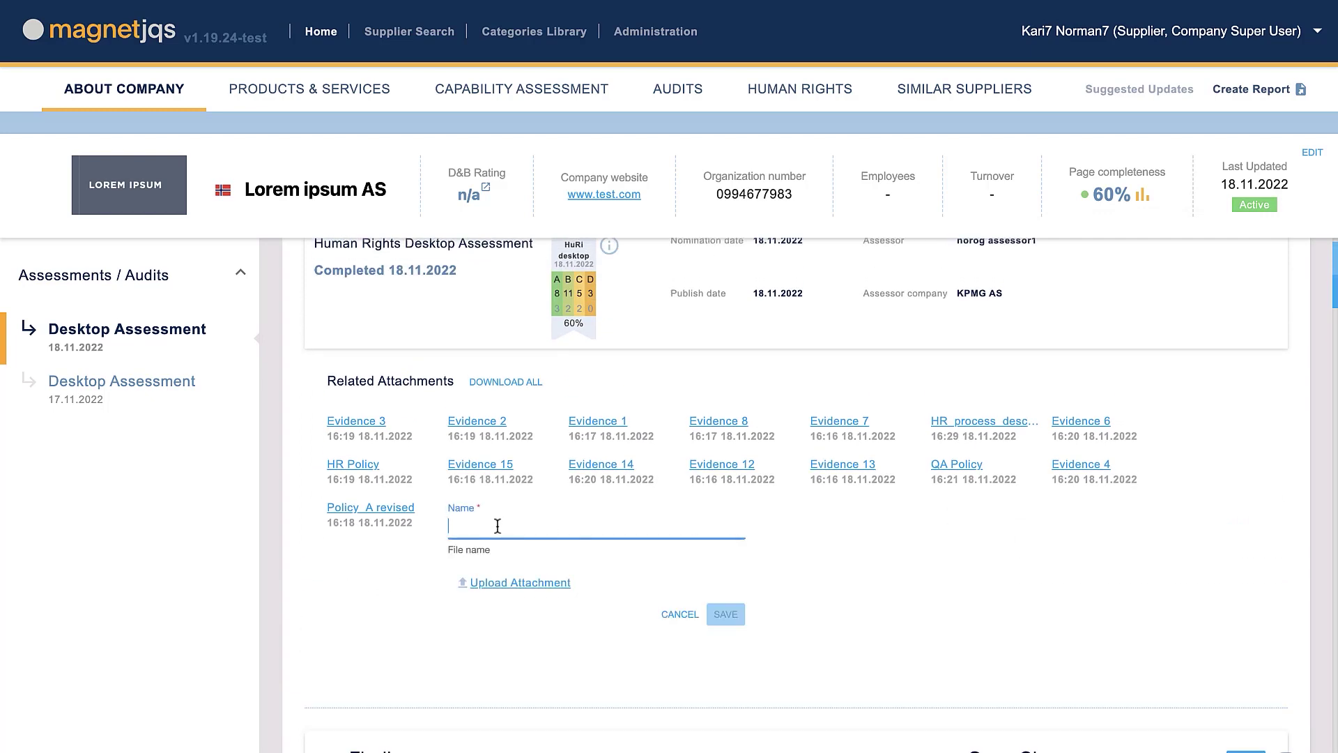
Step: Upload Policy_B_updated.pdf from the Desktop as an attachment named 'Policy B' and save it
left_click(505, 589)
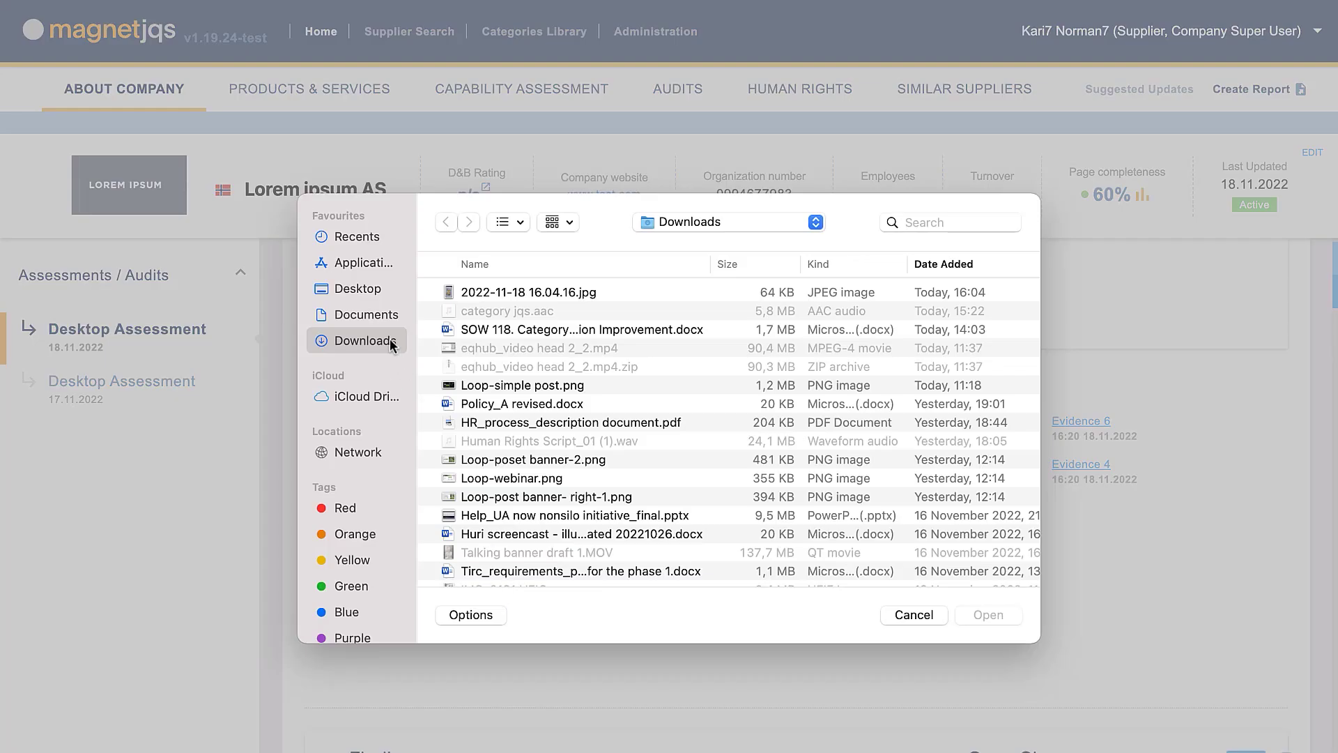
left_click(375, 290)
left_click(468, 298)
left_click(1008, 617)
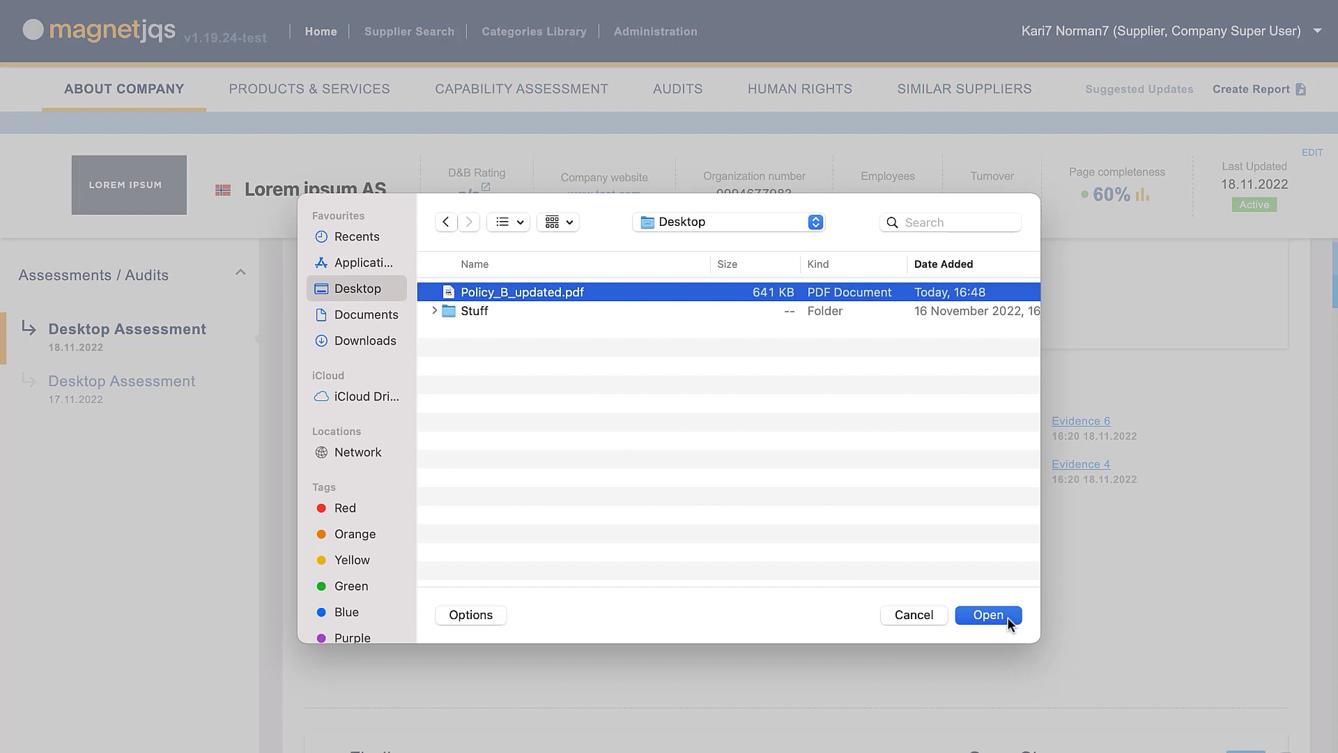
left_click(502, 526)
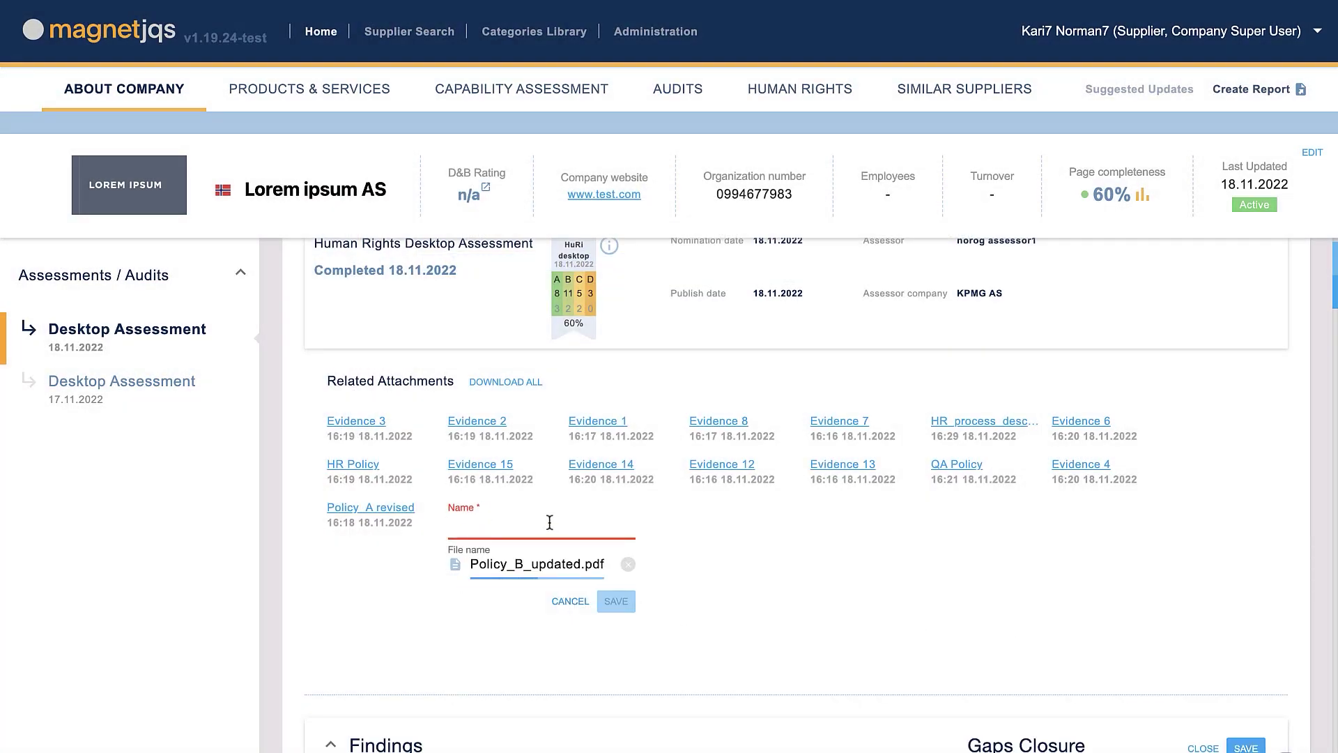
type("Policy B")
left_click(608, 601)
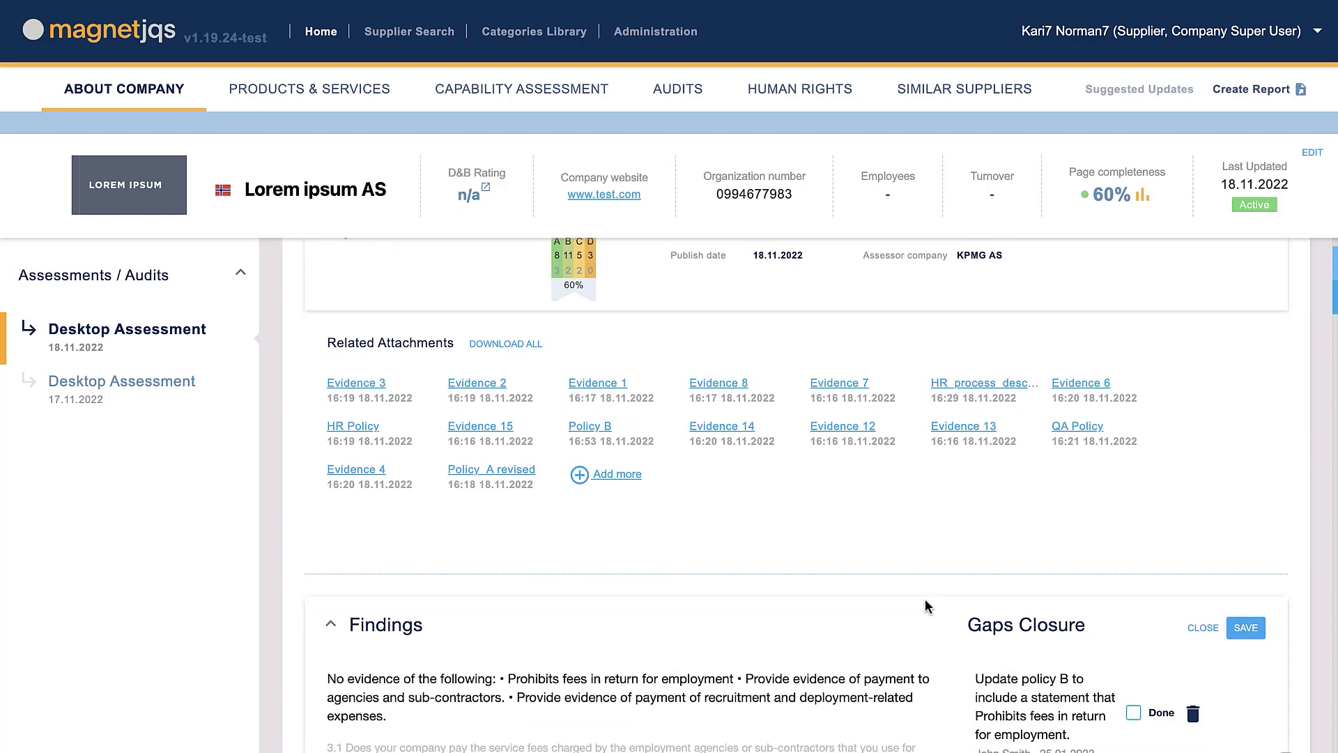
Step: Mark the policy B gap-closure action as done
scroll(925, 598, "down", 4)
left_click(1245, 340)
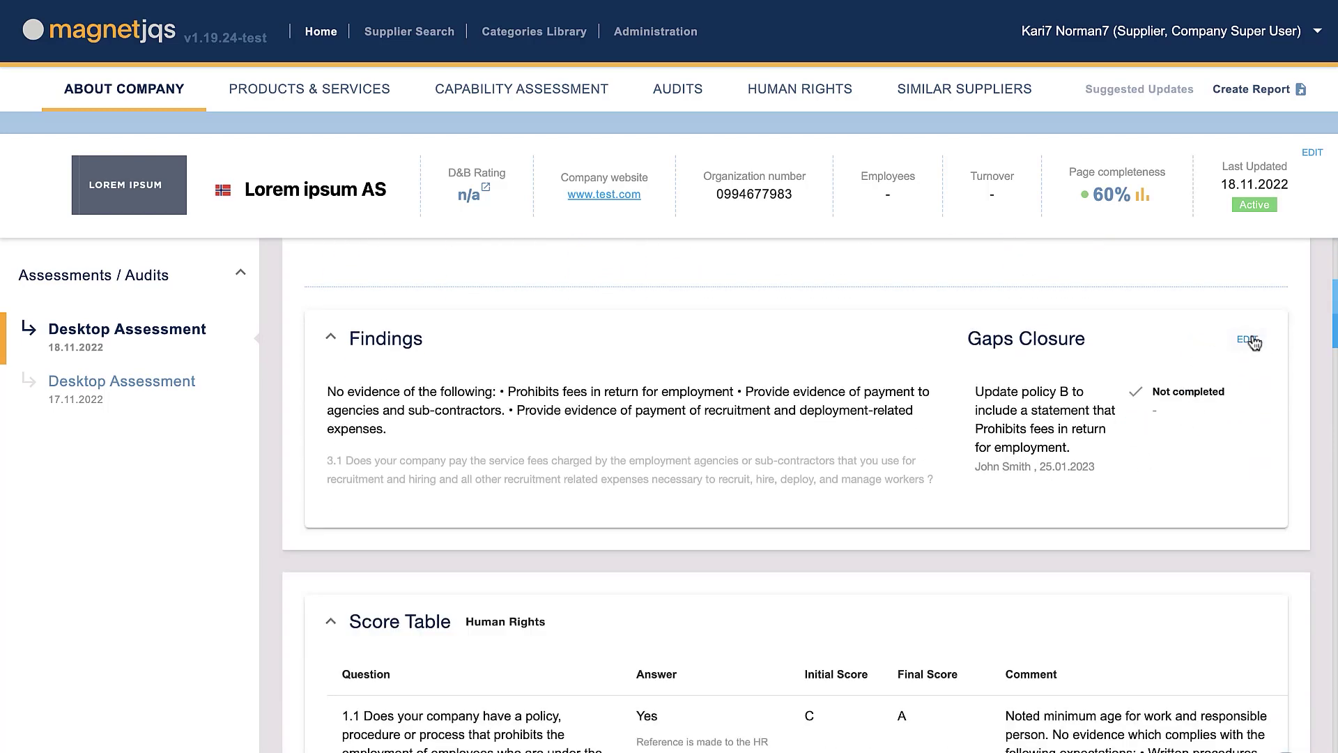
left_click(1251, 341)
left_click(1132, 495)
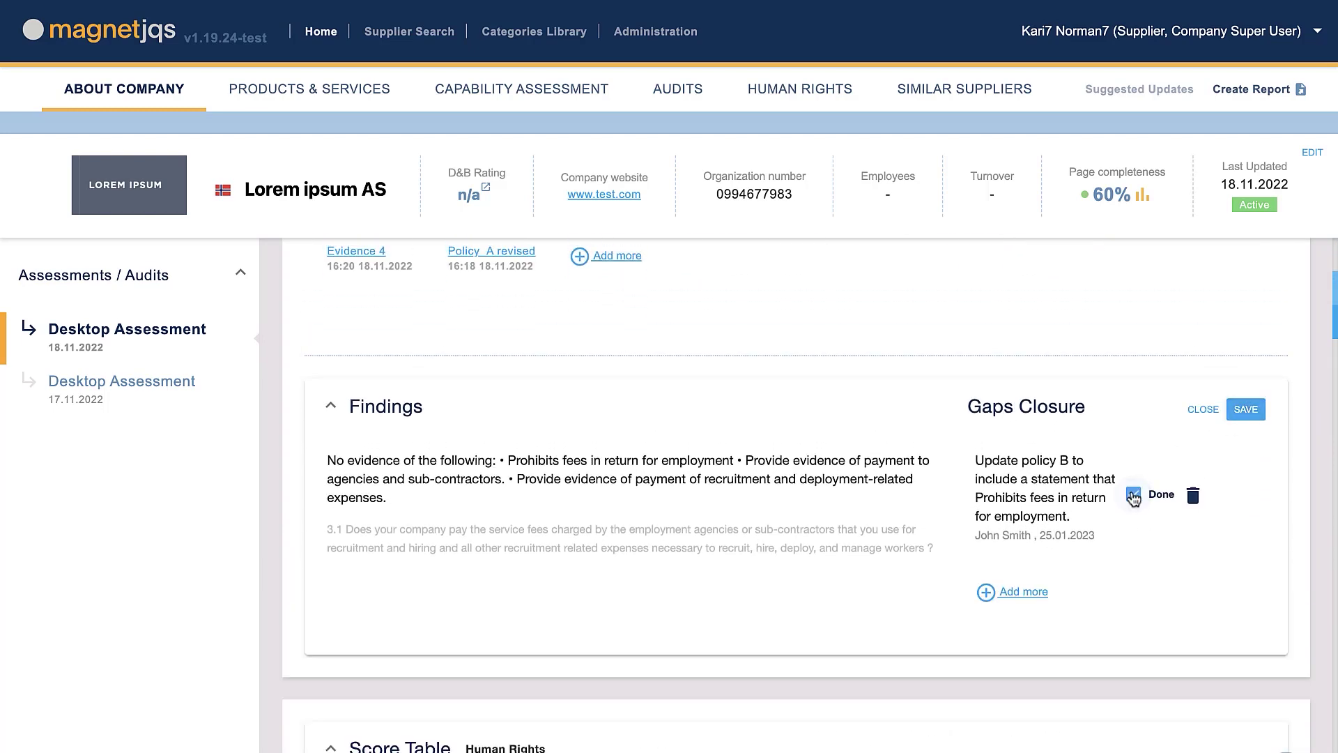